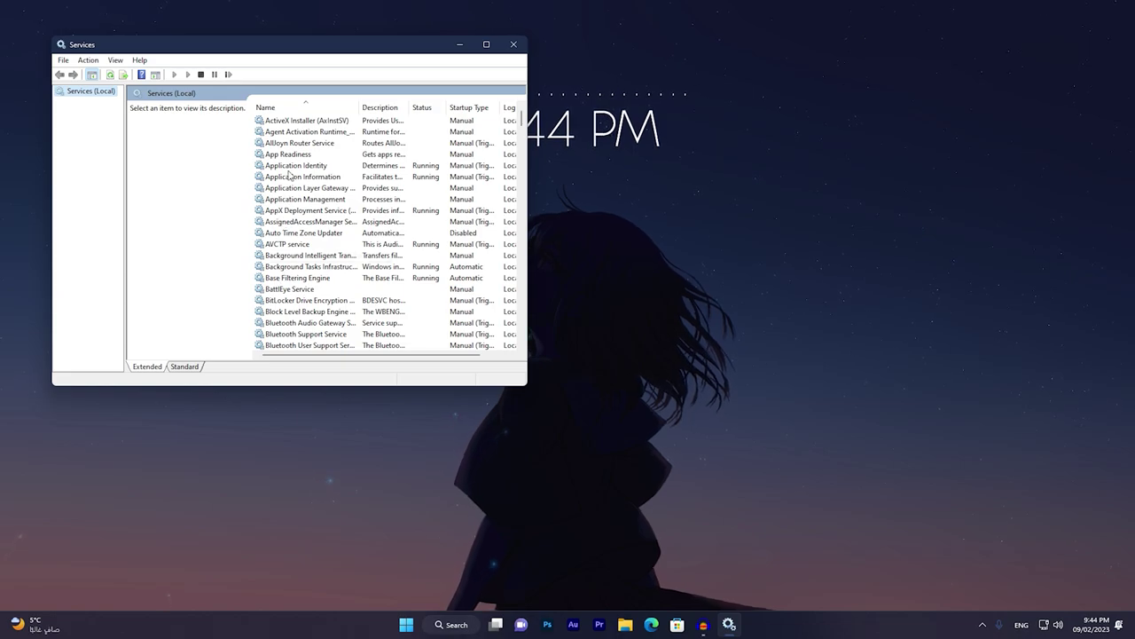
Widen the Services window and its Name column so that the full service names fit
{"action": "left_click_drag", "start_coordinate": [525, 140], "coordinate": [803, 151]}
{"action": "left_click_drag", "start_coordinate": [359, 107], "coordinate": [453, 107]}
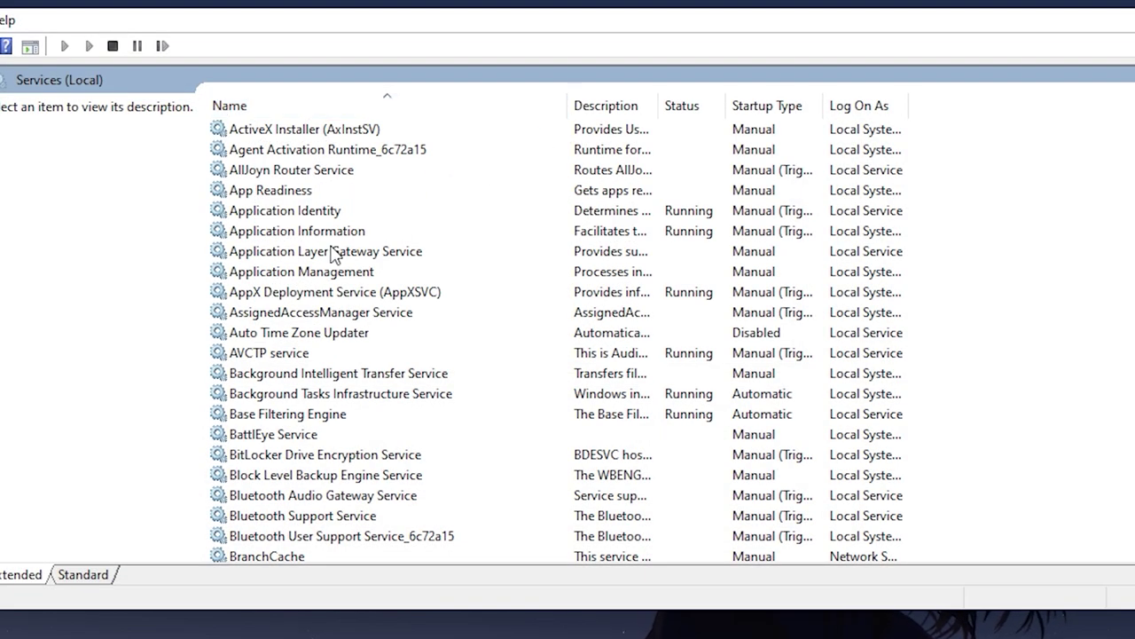
View the startup type options in the Background Intelligent Transfer Service properties, and close them without saving
{"action": "left_click", "coordinate": [333, 253]}
{"action": "key", "text": "b"}
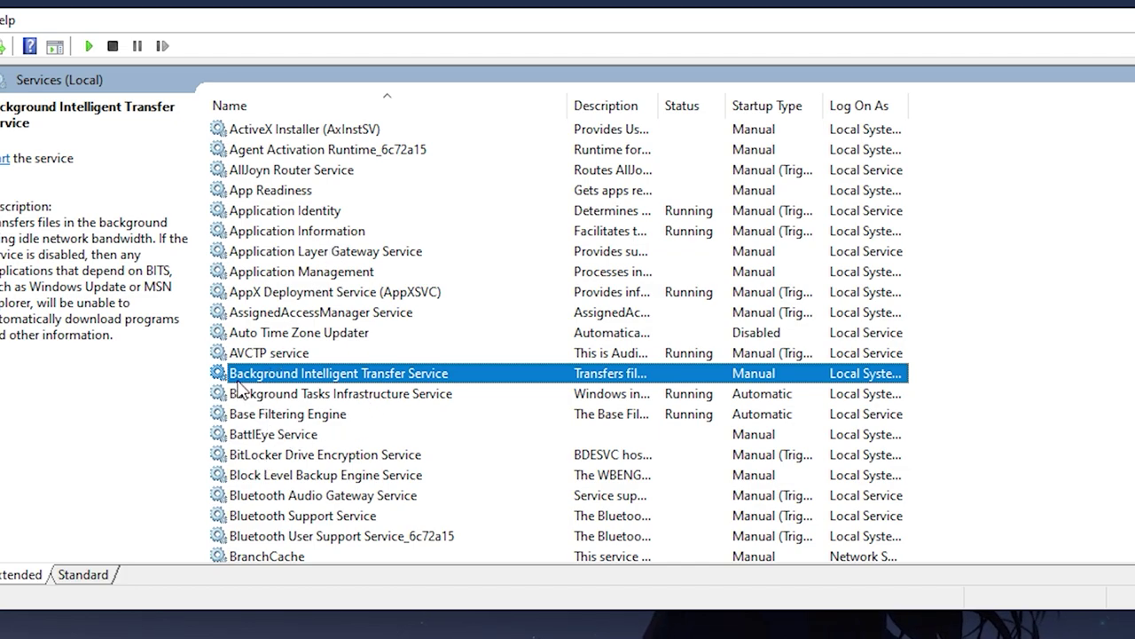
{"action": "double_click", "coordinate": [422, 380]}
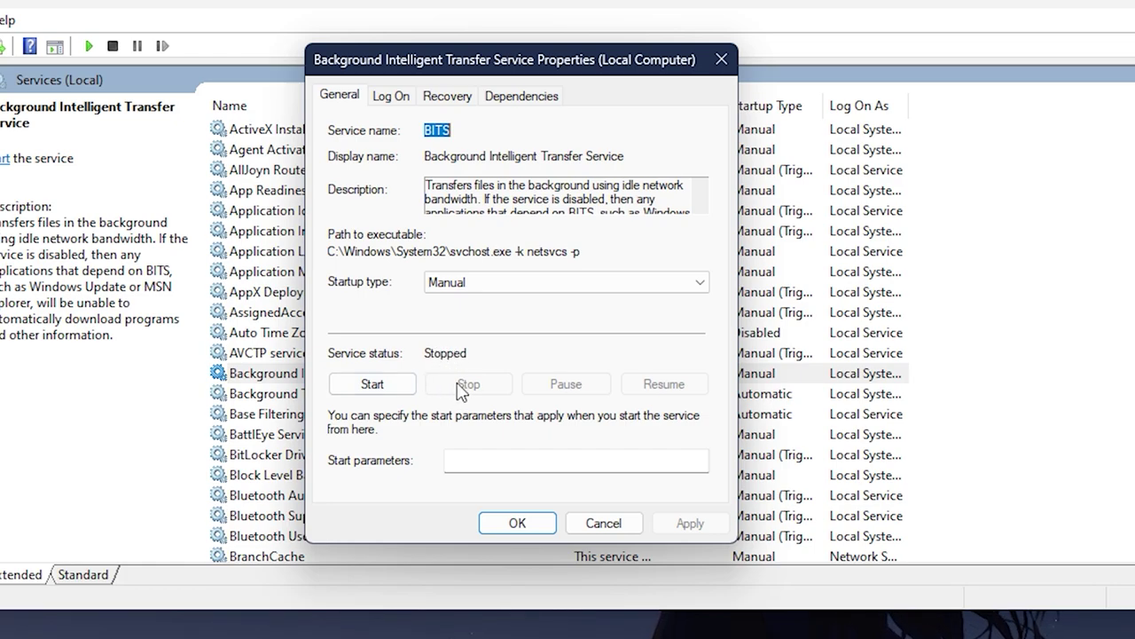
{"action": "left_click", "coordinate": [462, 282]}
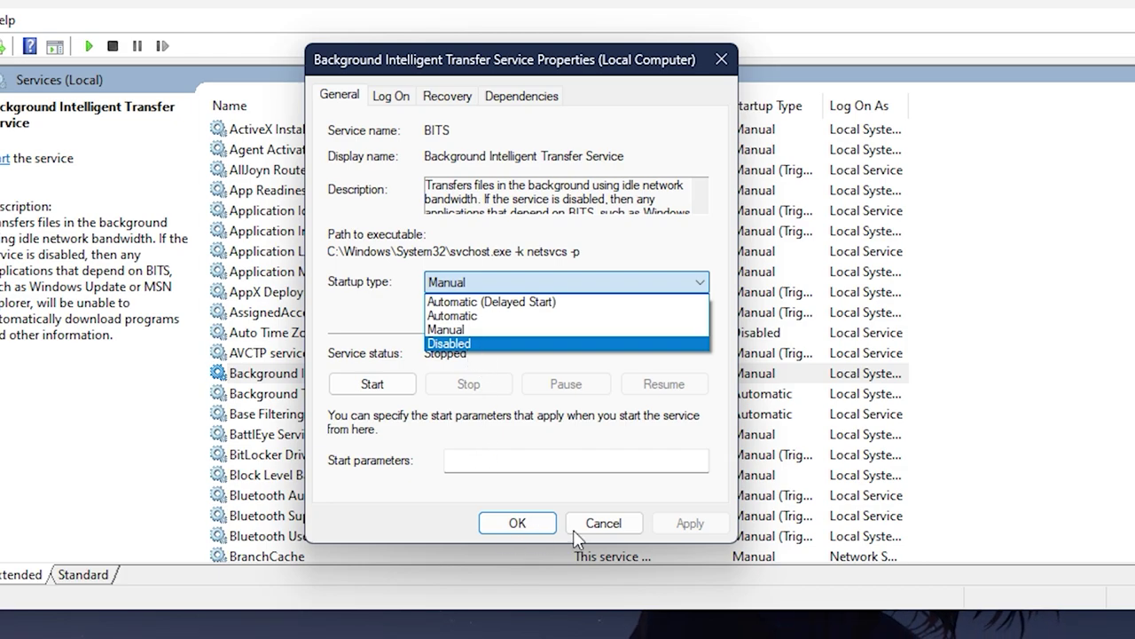
{"action": "left_click", "coordinate": [603, 525]}
{"action": "left_click", "coordinate": [603, 525]}
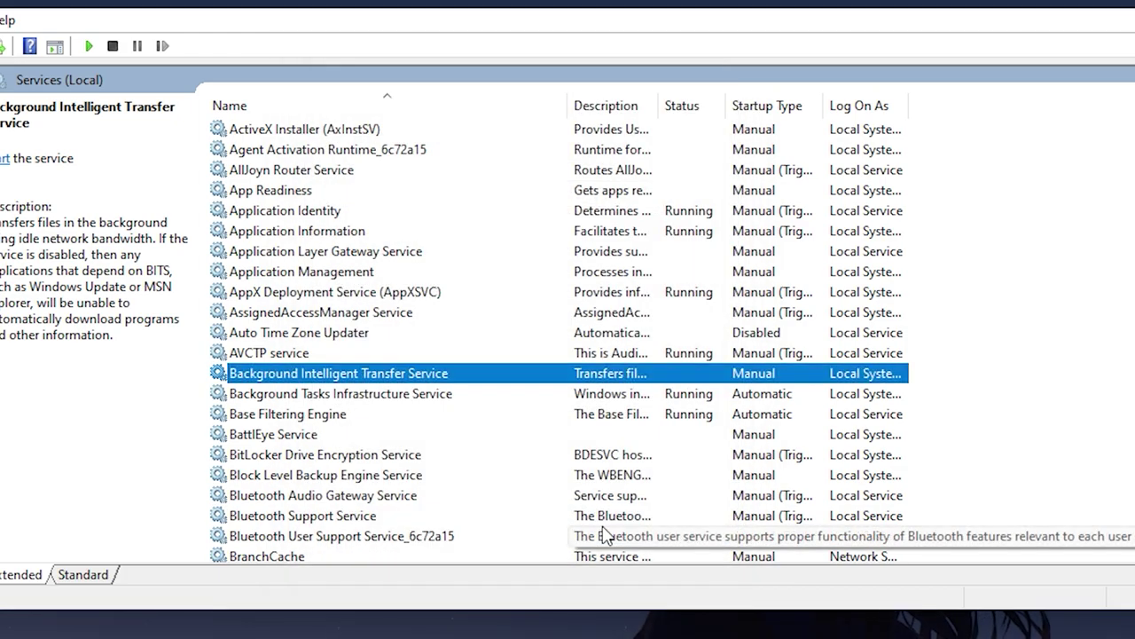
Find the SysMain service, view the startup type options in its properties, and close them without saving
{"action": "key", "text": "s"}
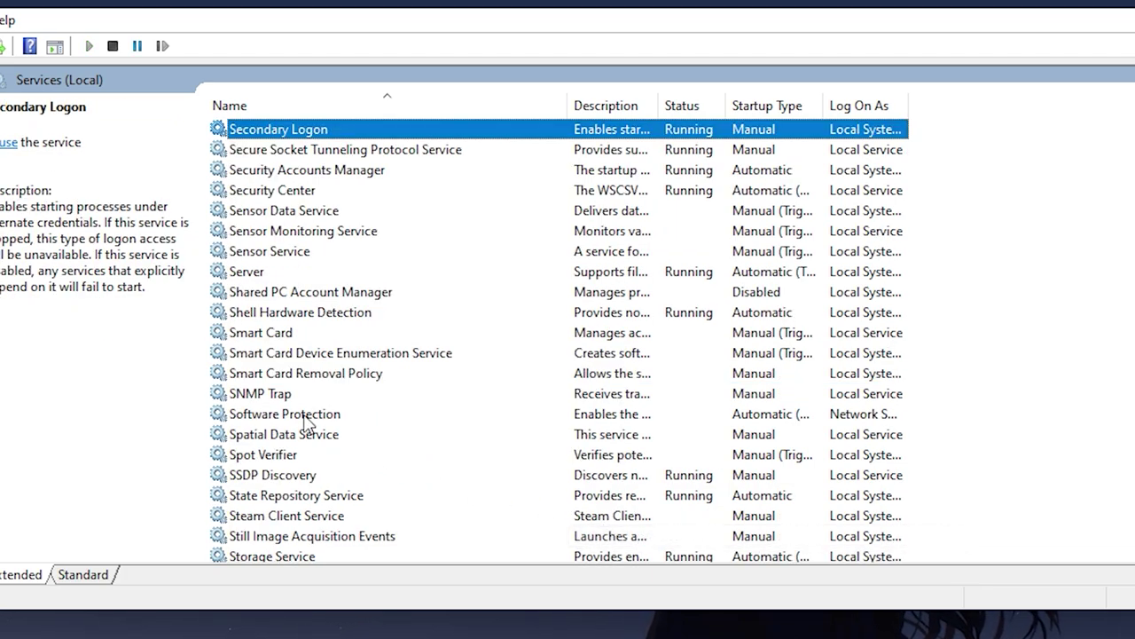
{"action": "scroll", "coordinate": [311, 257], "scroll_direction": "down", "scroll_amount": 2}
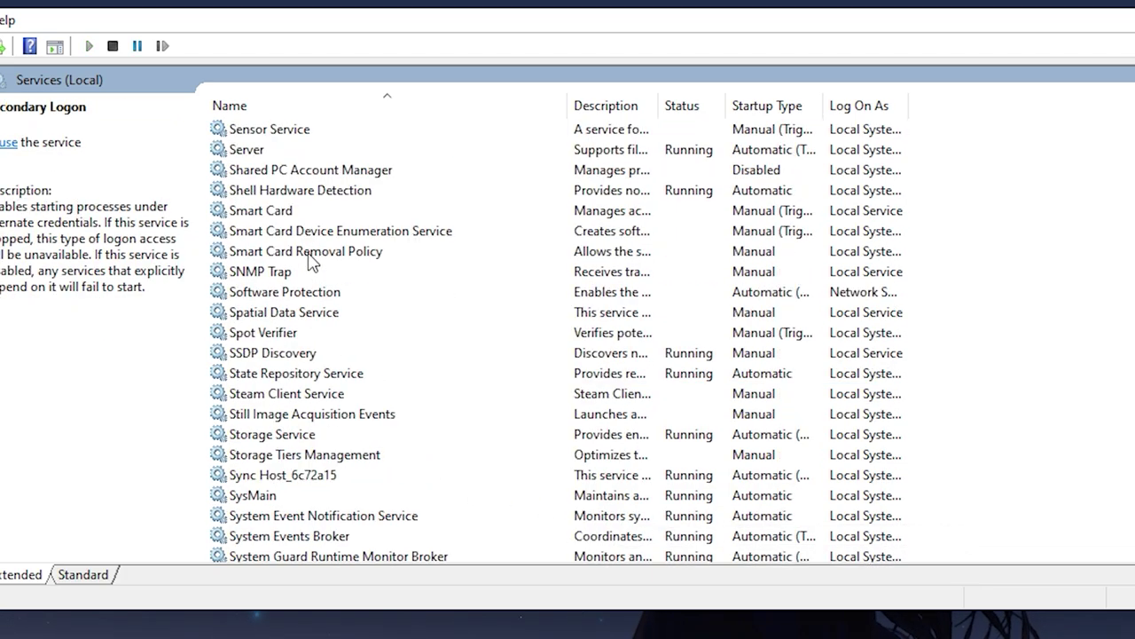
{"action": "left_click", "coordinate": [258, 500]}
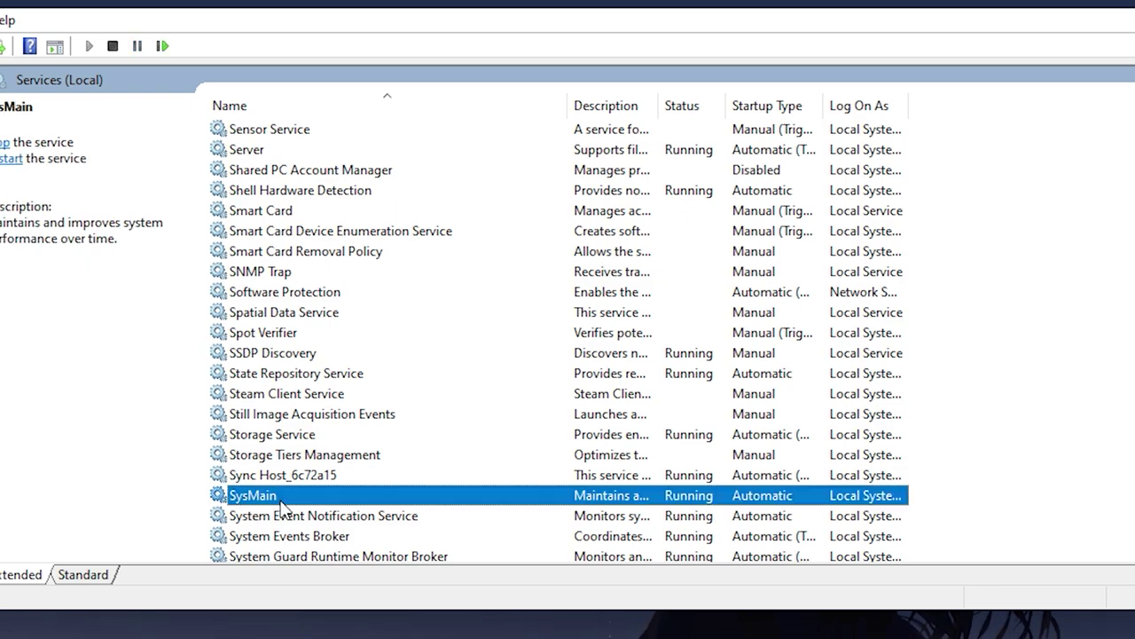
{"action": "double_click", "coordinate": [281, 501]}
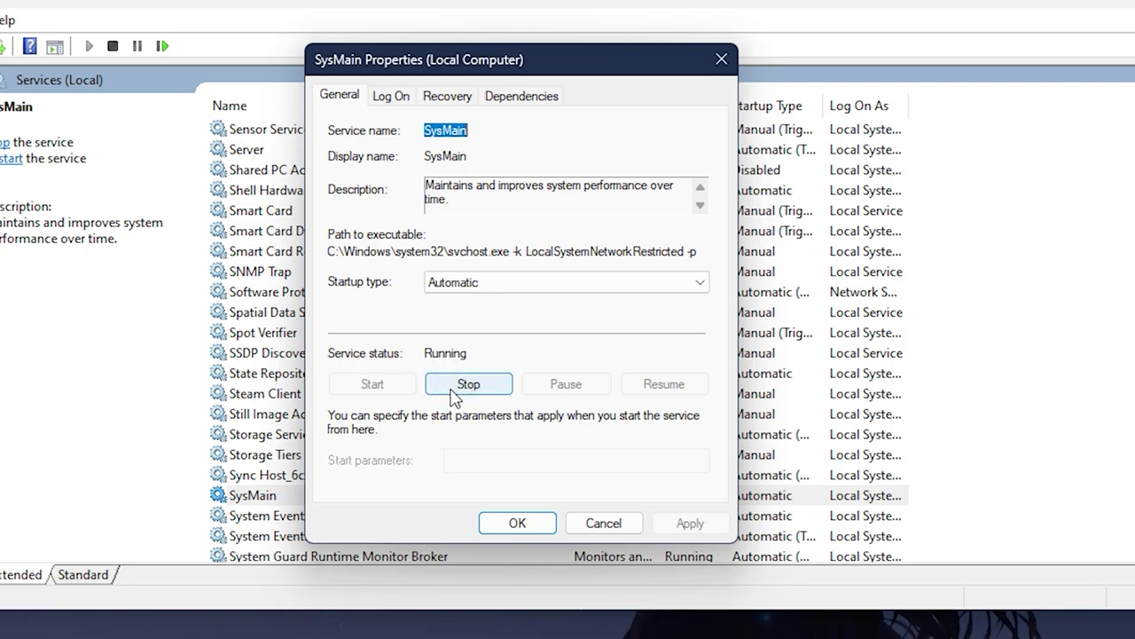
{"action": "left_click", "coordinate": [478, 284]}
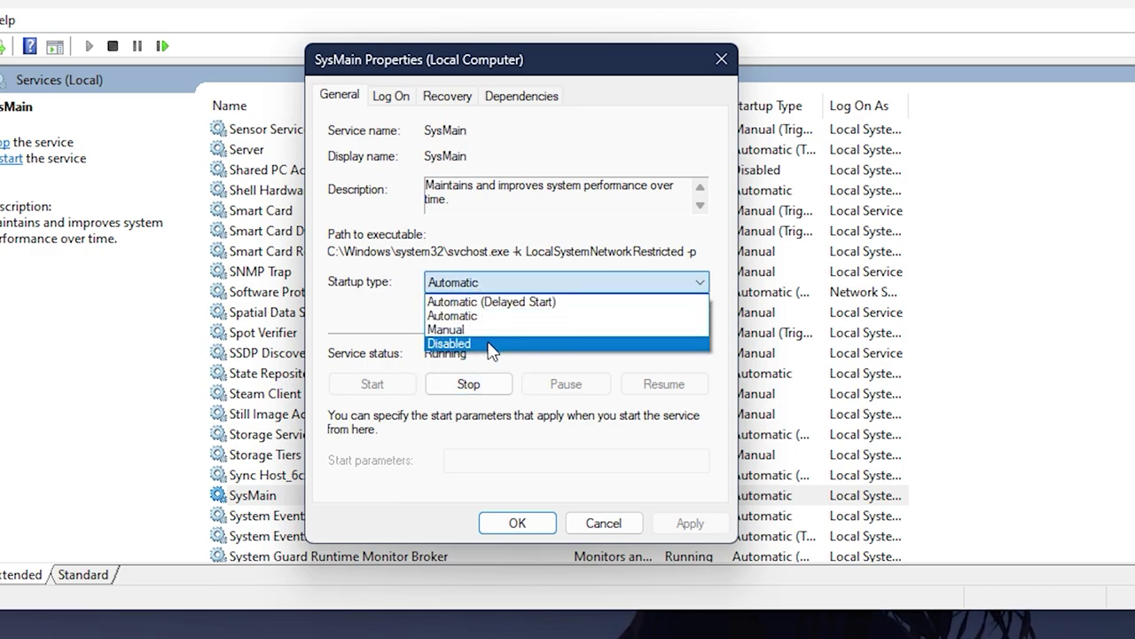
{"action": "left_click", "coordinate": [596, 528]}
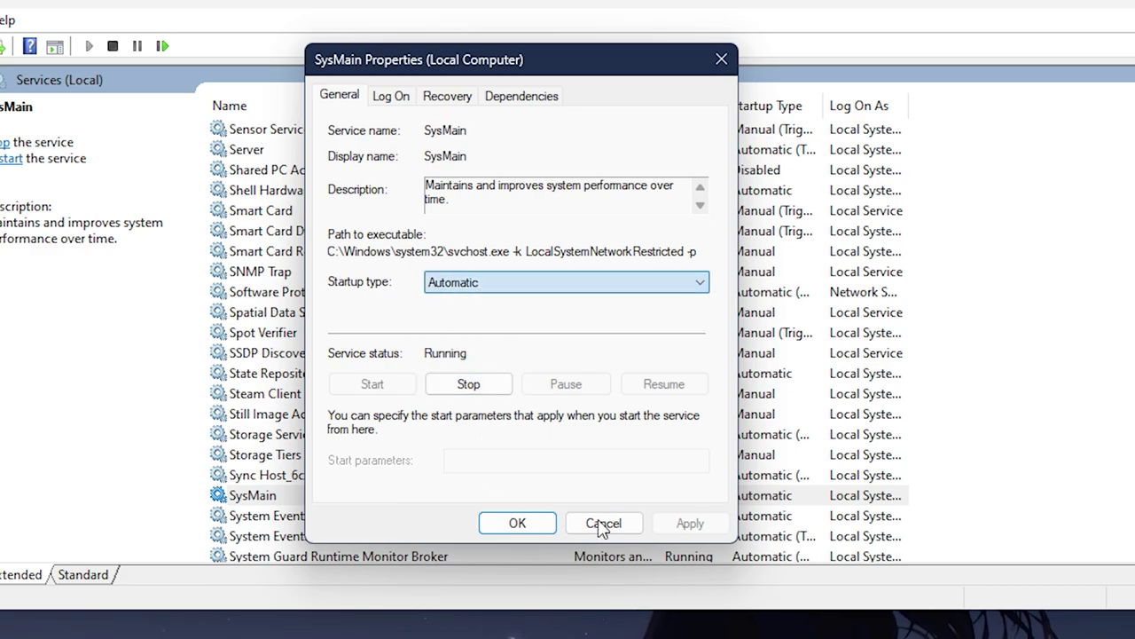
{"action": "left_click", "coordinate": [601, 523]}
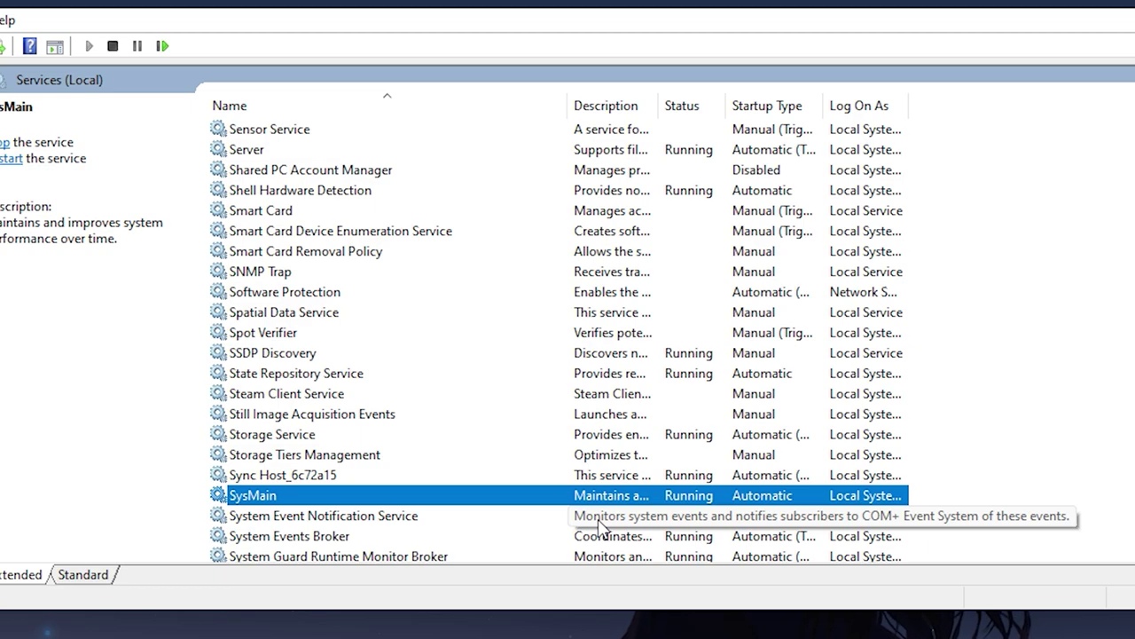
Find the Windows Search service, open its properties and examine its startup type setting
{"action": "key", "text": "w"}
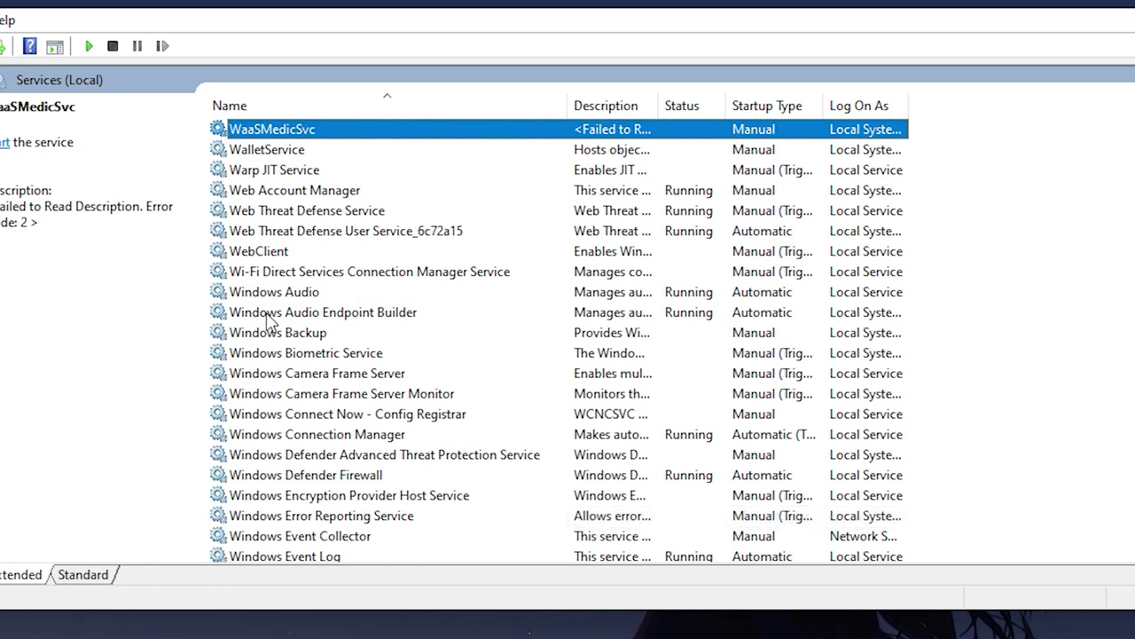
{"action": "scroll", "coordinate": [286, 302], "scroll_direction": "down", "scroll_amount": 10}
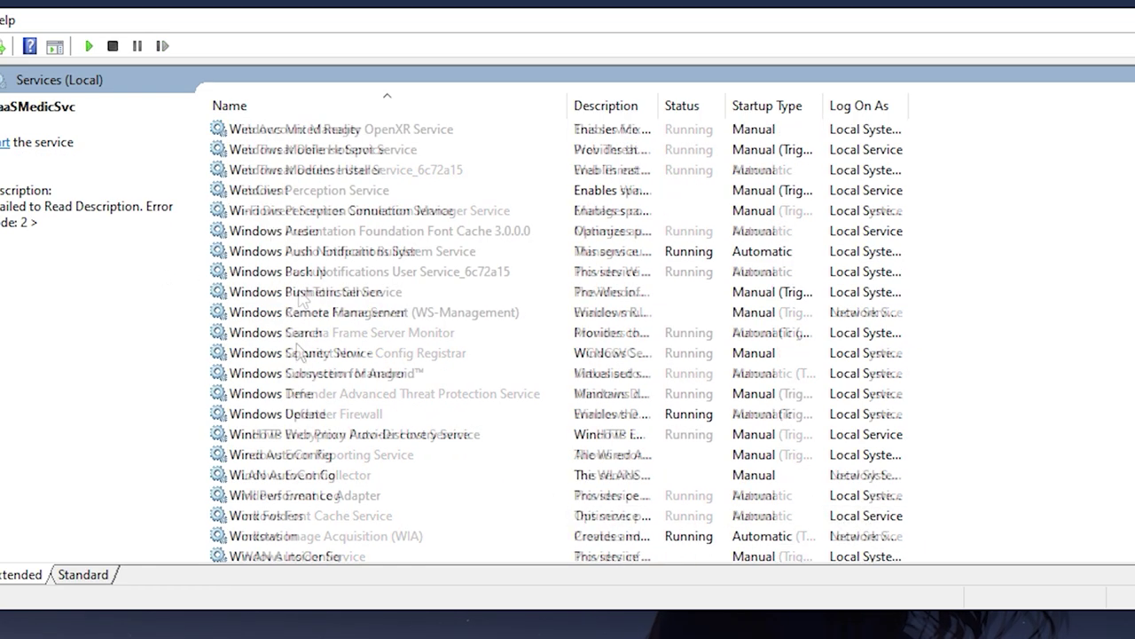
{"action": "left_click", "coordinate": [298, 352]}
{"action": "left_click", "coordinate": [298, 333]}
{"action": "double_click", "coordinate": [275, 344]}
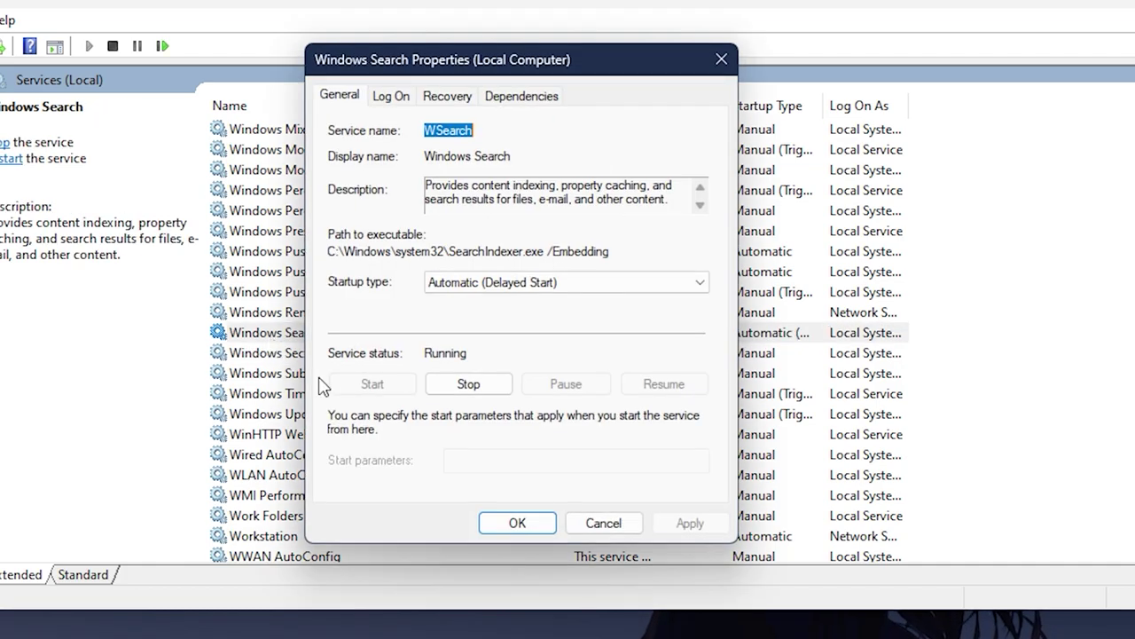
{"action": "left_click", "coordinate": [479, 283]}
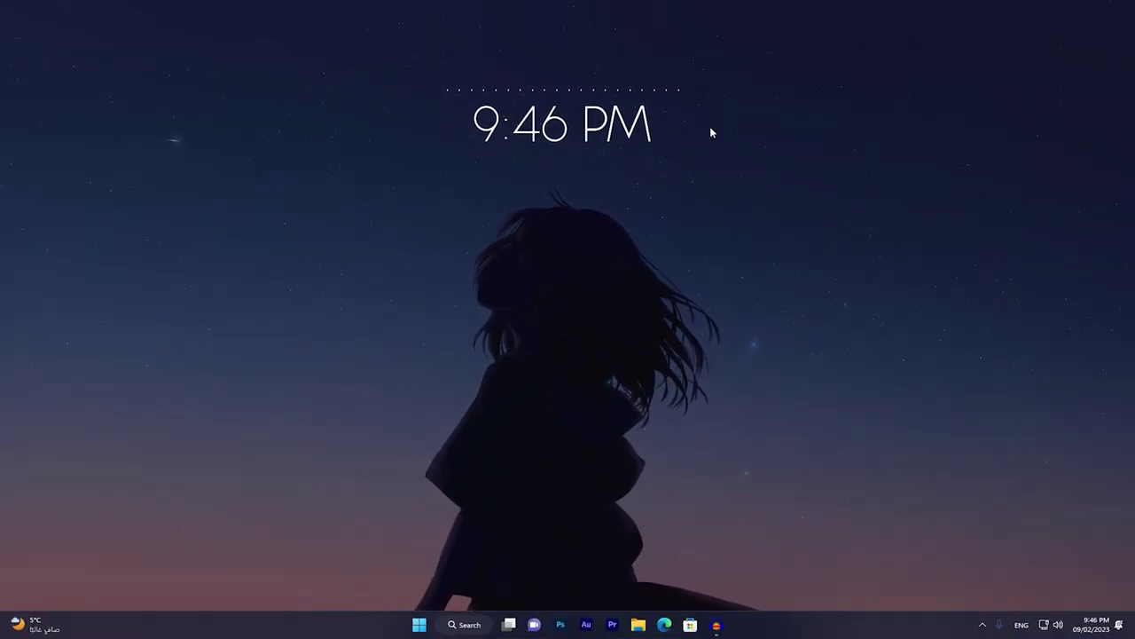
Run regedit to open the Registry Editor, and widen its key tree
{"action": "key", "text": "super+r"}
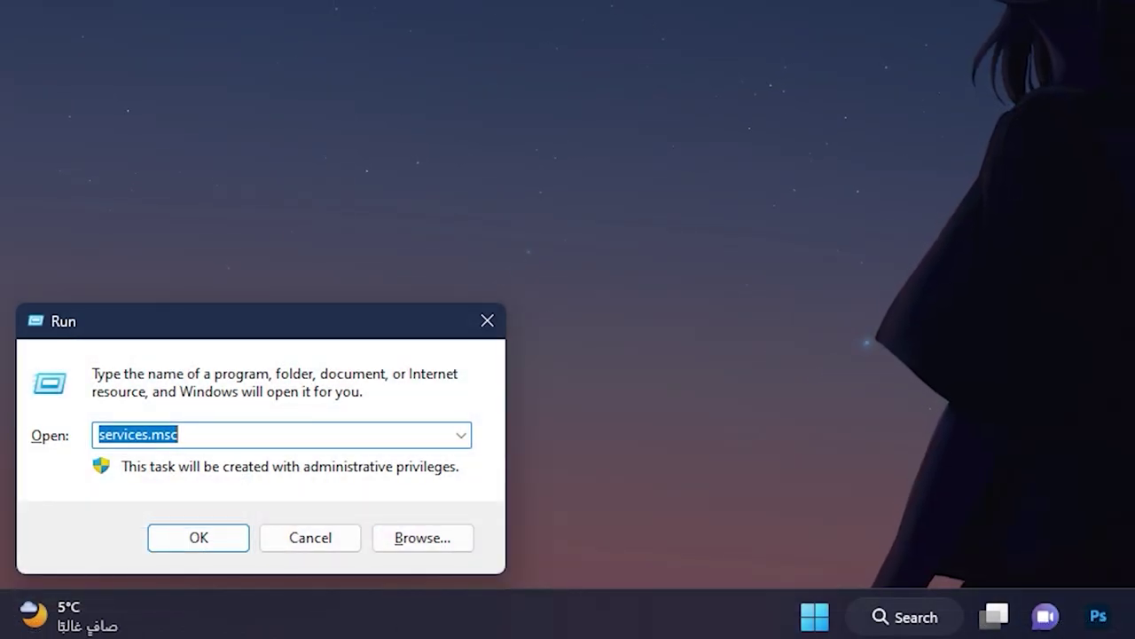
{"action": "type", "text": "regedit"}
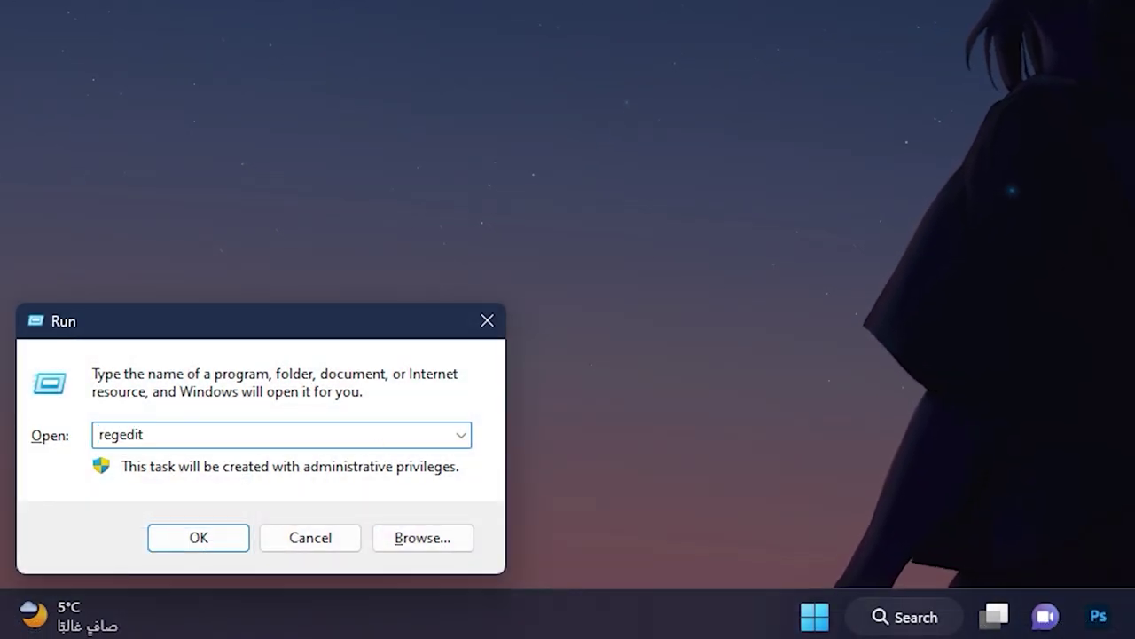
{"action": "key", "text": "Return"}
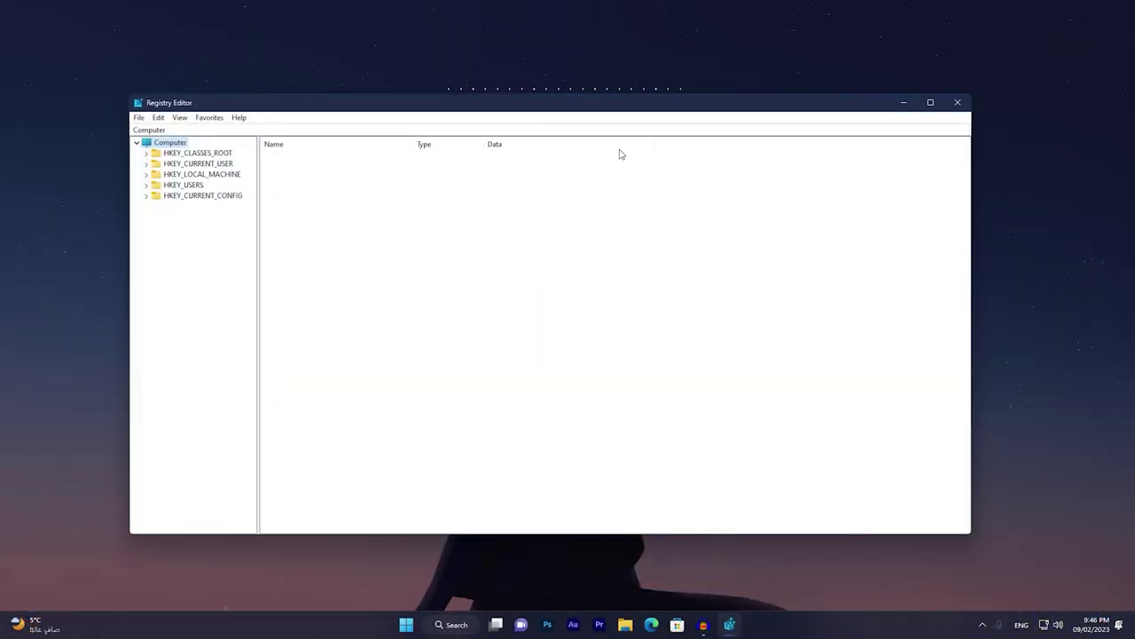
{"action": "left_click_drag", "start_coordinate": [259, 145], "coordinate": [306, 147]}
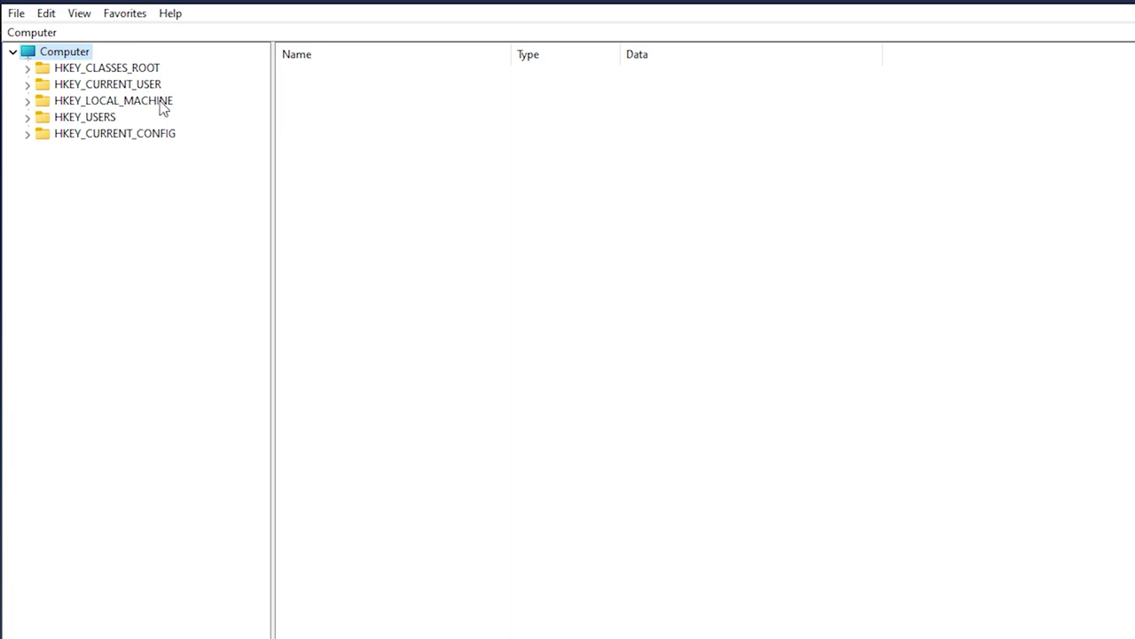
Go to the registry key HKEY_LOCAL_MACHINE\SYSTEM\CurrentControlSet\Control\Session Manager\Memory Management
{"action": "left_click", "coordinate": [27, 101]}
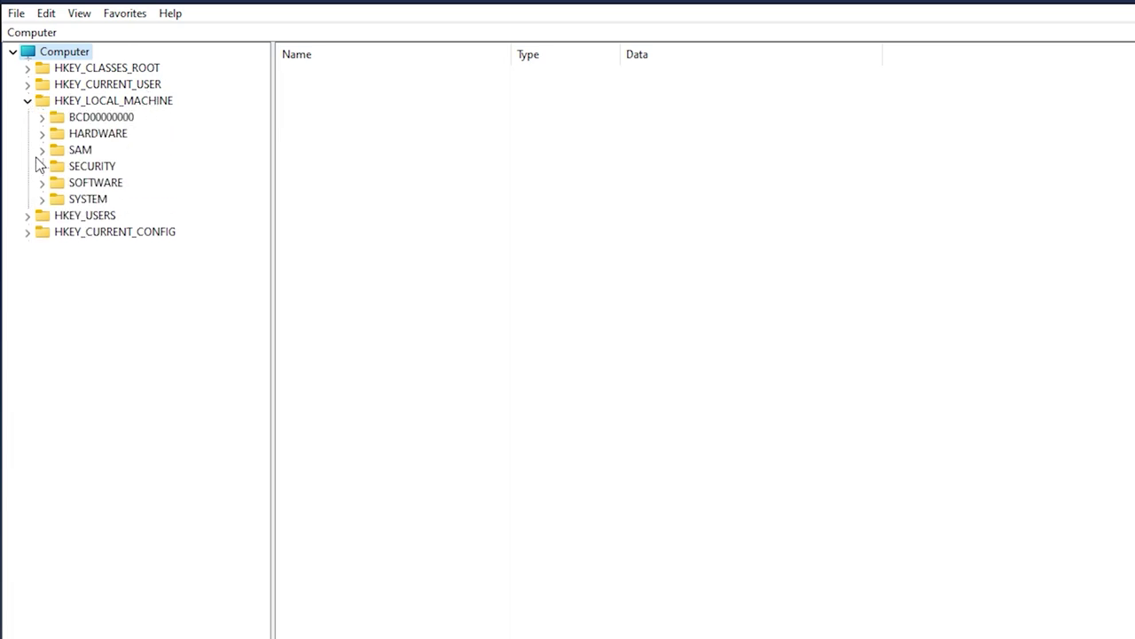
{"action": "left_click", "coordinate": [42, 200]}
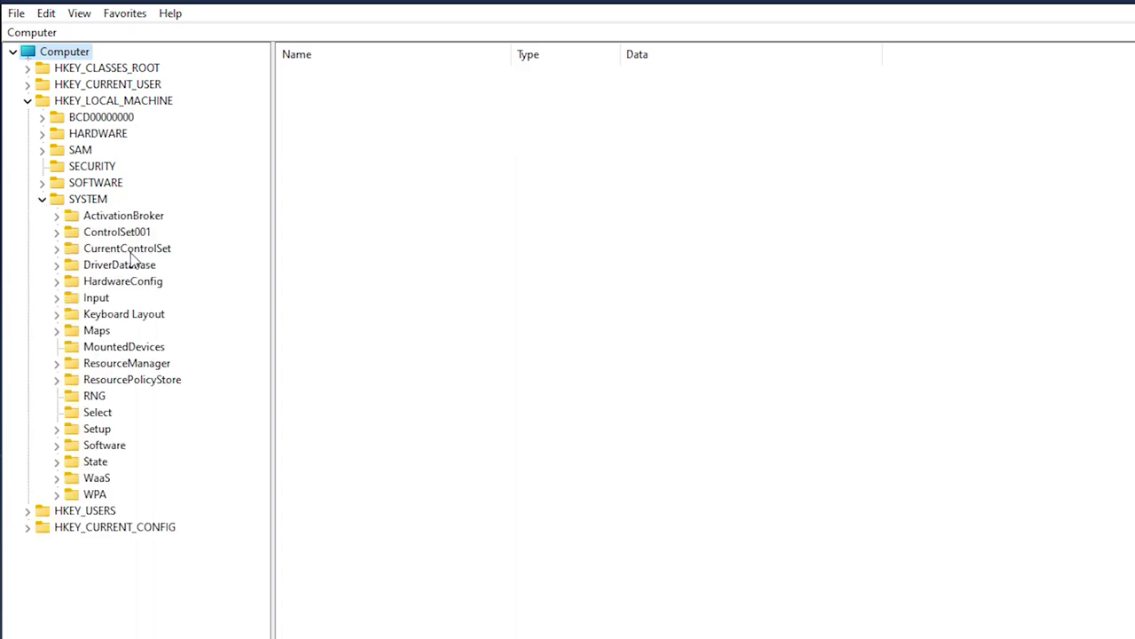
{"action": "left_click", "coordinate": [56, 250]}
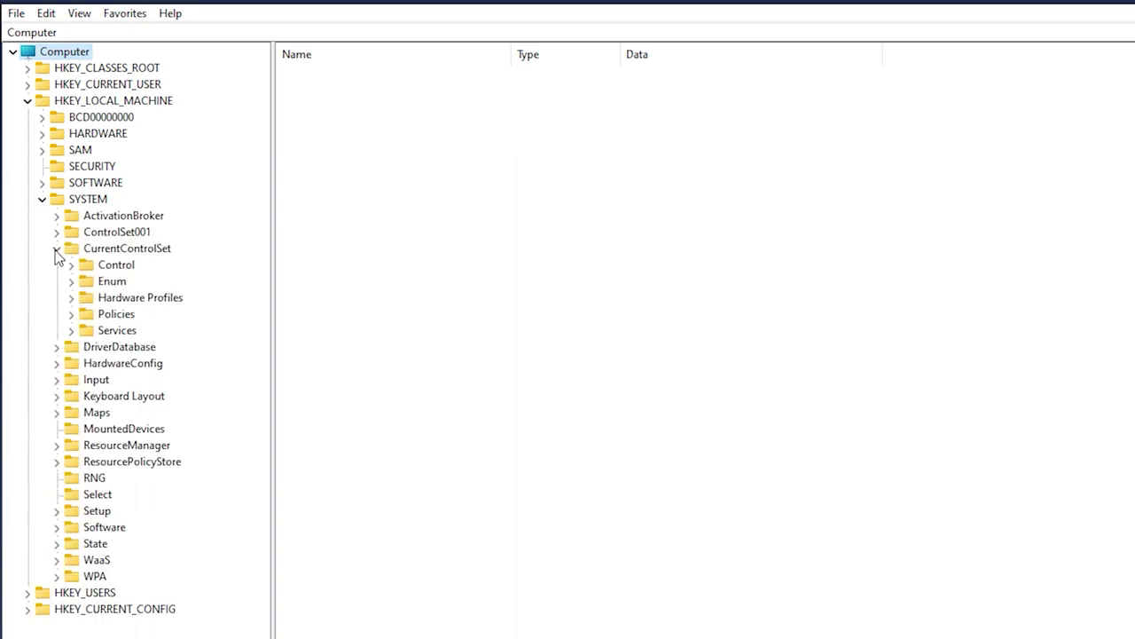
{"action": "left_click", "coordinate": [71, 267]}
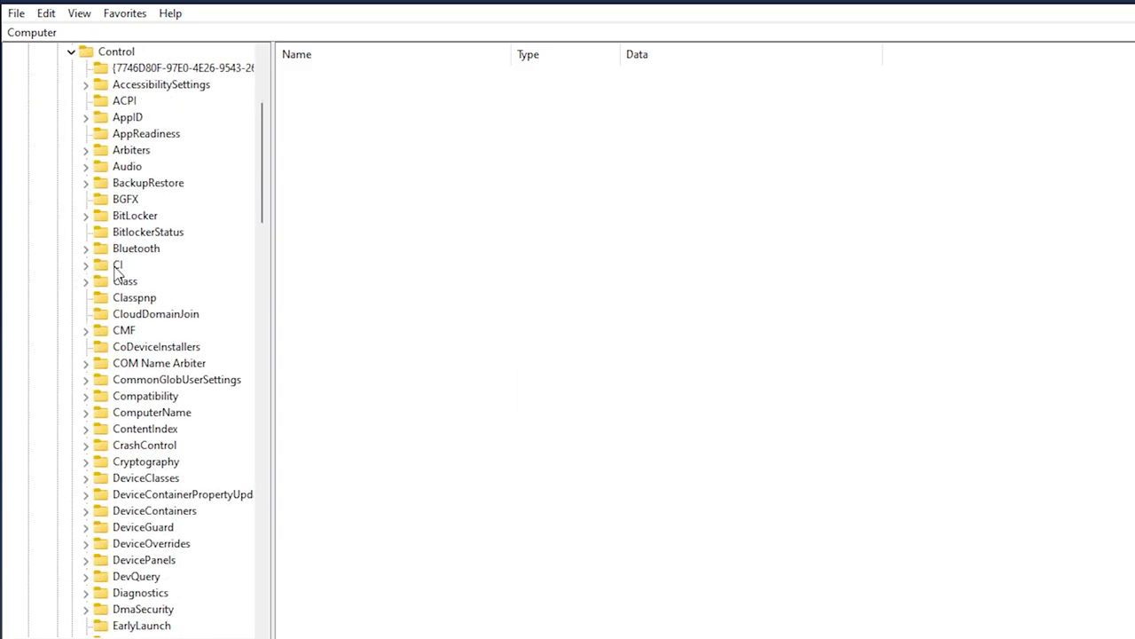
{"action": "scroll", "coordinate": [112, 272], "scroll_direction": "down", "scroll_amount": 14}
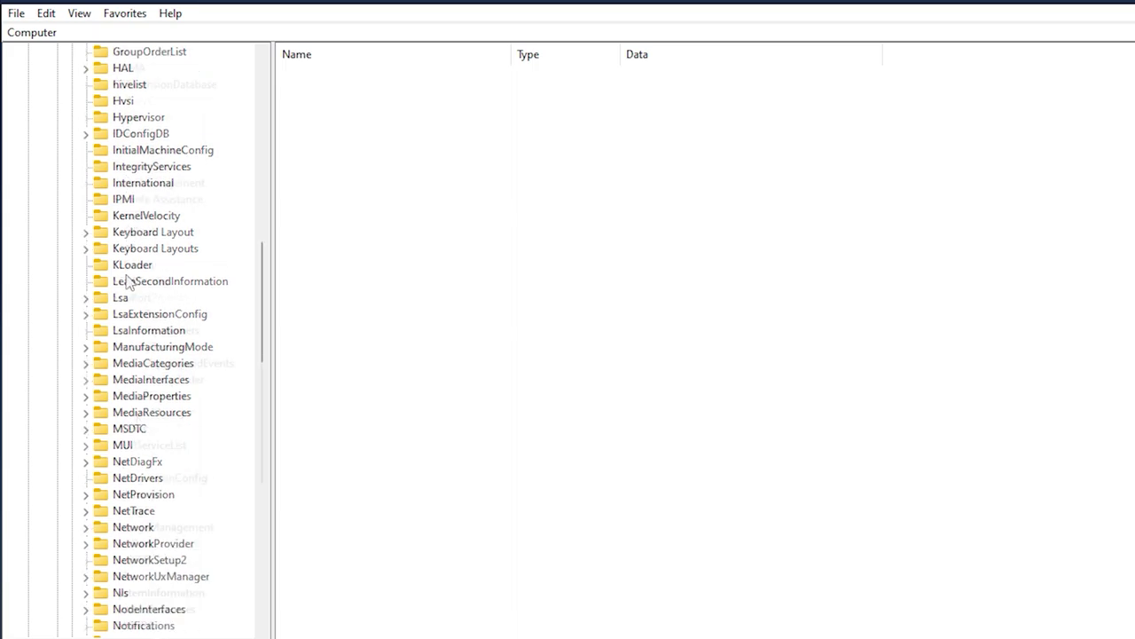
{"action": "scroll", "coordinate": [126, 280], "scroll_direction": "down", "scroll_amount": 12}
{"action": "left_click", "coordinate": [86, 413]}
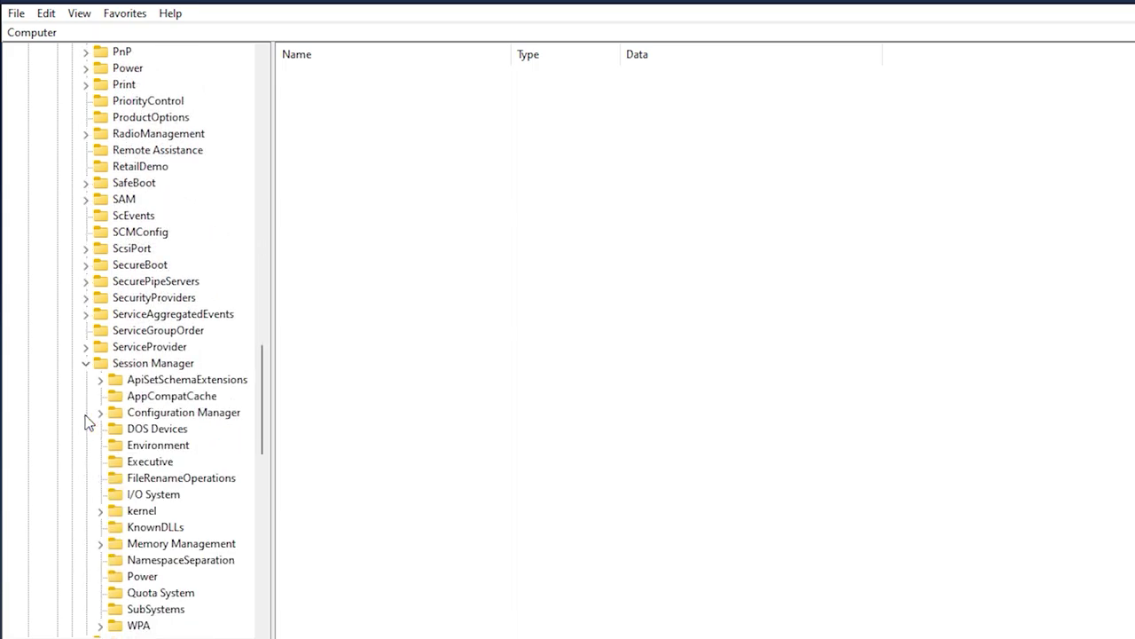
{"action": "scroll", "coordinate": [102, 419], "scroll_direction": "down", "scroll_amount": 3}
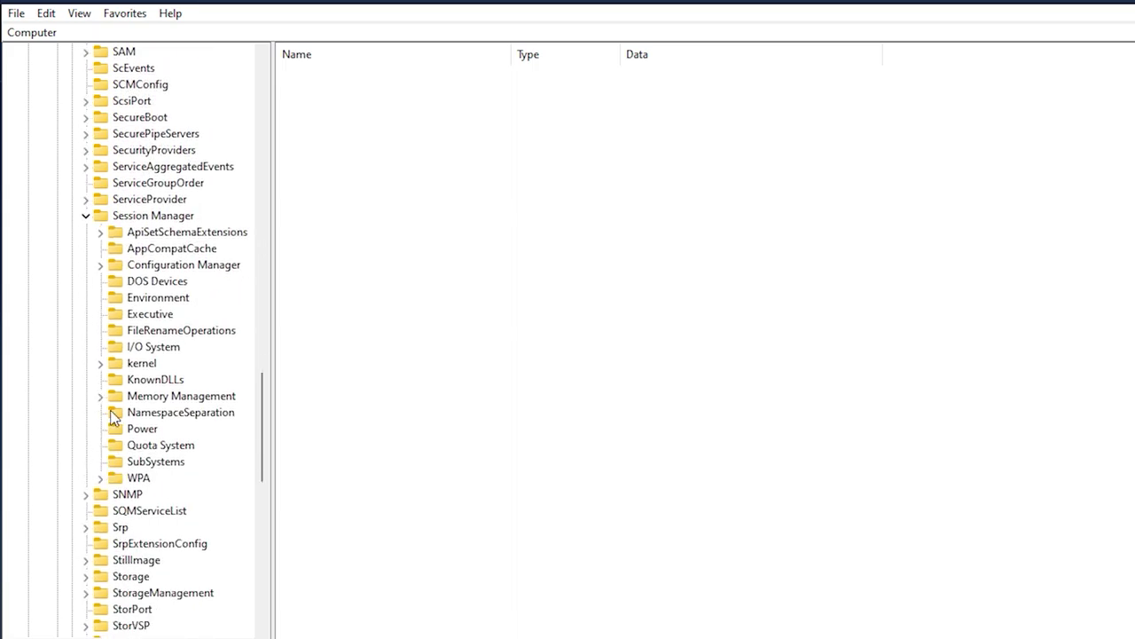
{"action": "left_click", "coordinate": [160, 398]}
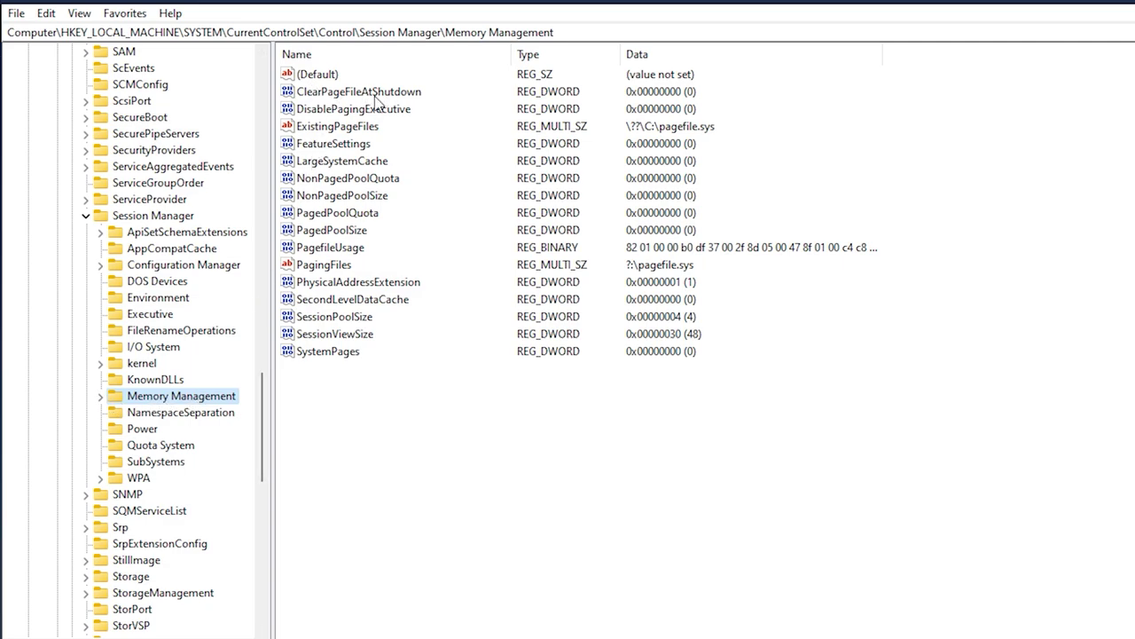
Enter 1 as the value data of ClearPageFileAtShutdown, and discard the edit
{"action": "double_click", "coordinate": [374, 96]}
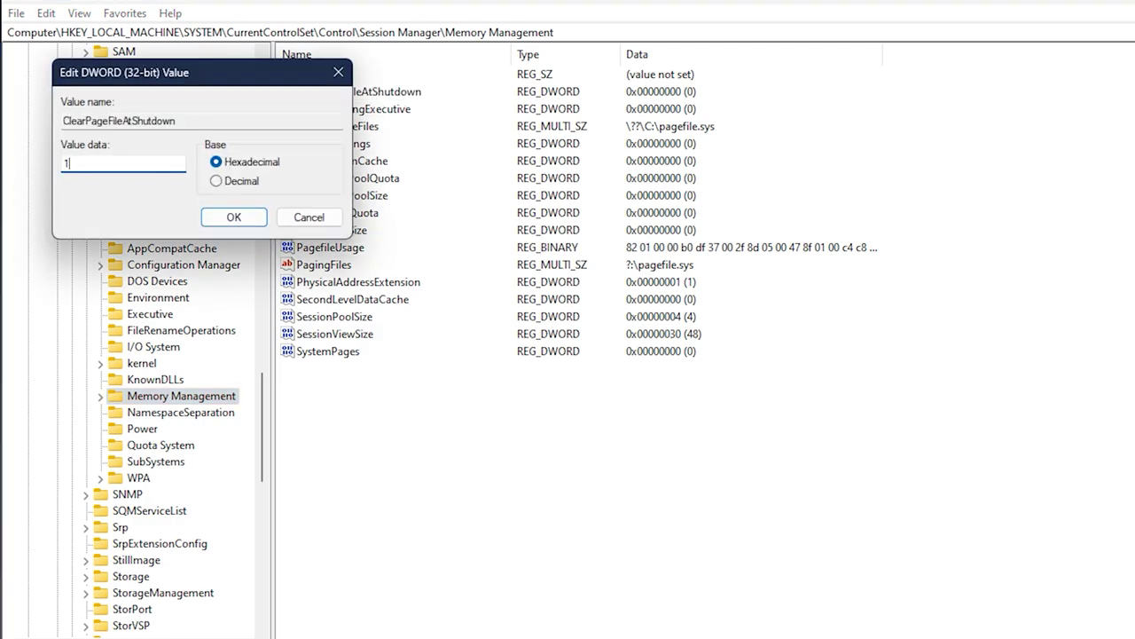
{"action": "type", "text": "1"}
{"action": "left_click", "coordinate": [310, 218]}
{"action": "key", "text": "ctrl+l"}
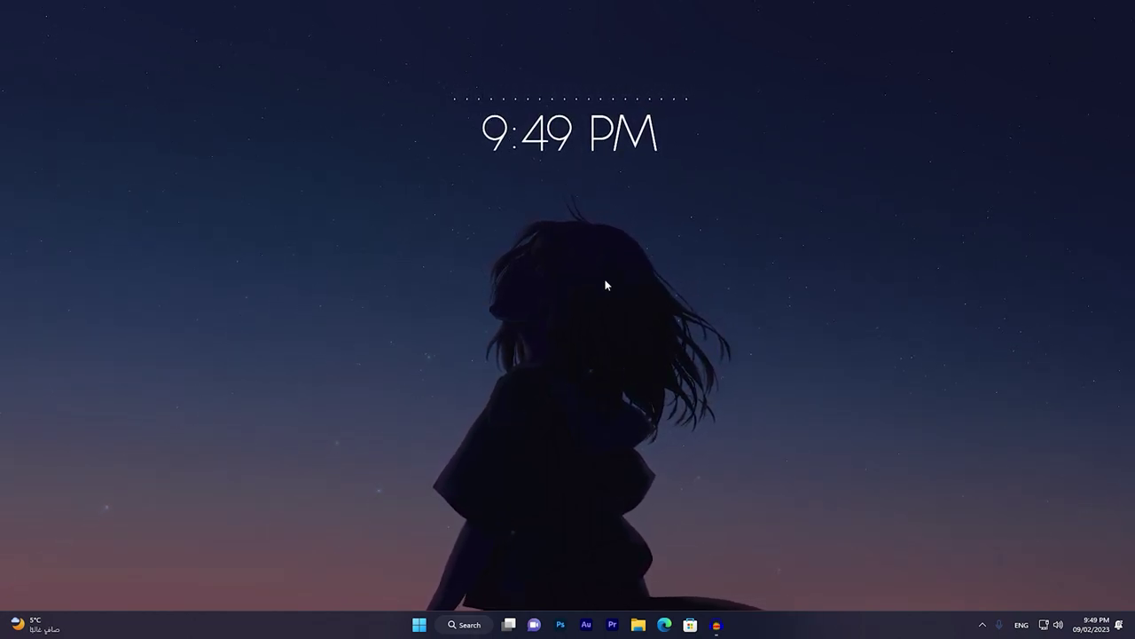
Search Windows for "background apps" and close the search without opening a result
{"action": "left_click", "coordinate": [462, 625]}
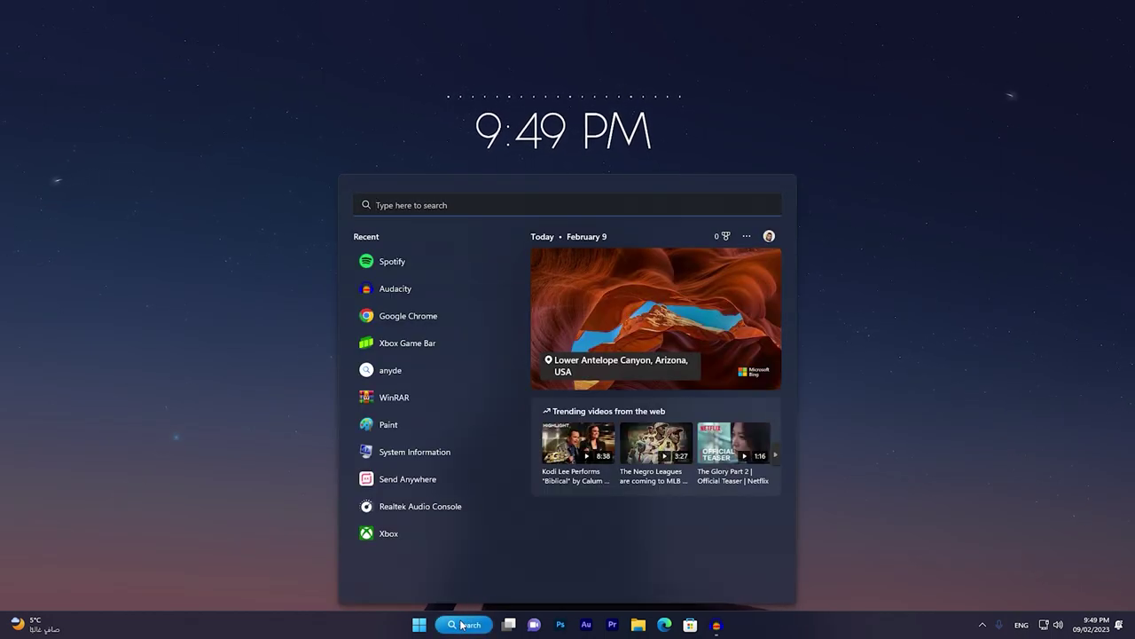
{"action": "type", "text": "backgroudn apps"}
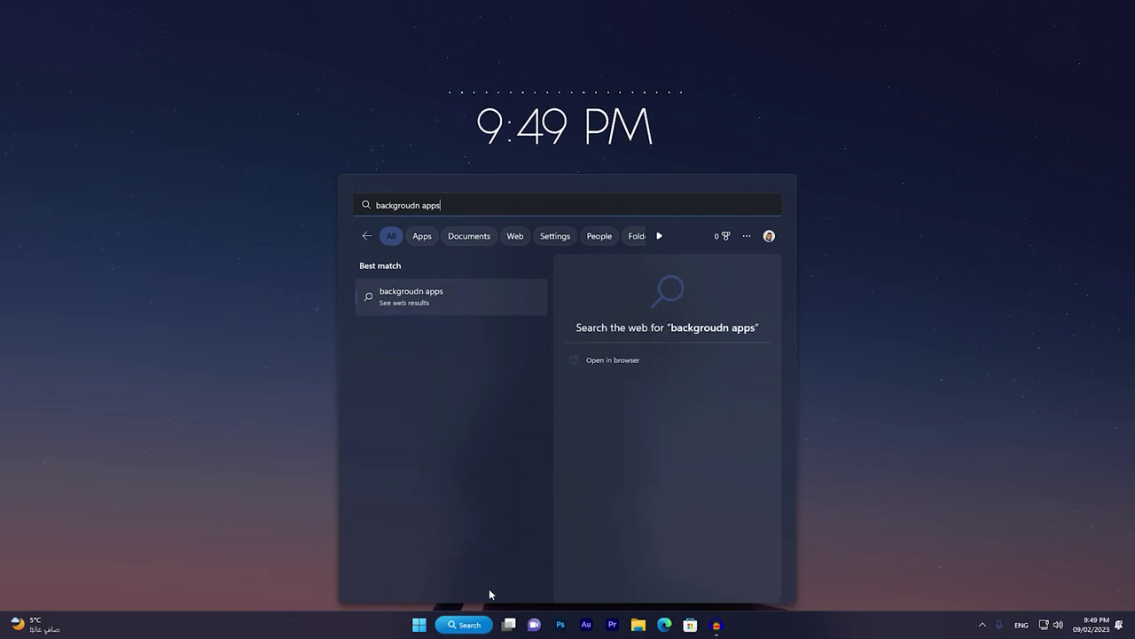
{"action": "double_click", "coordinate": [396, 209]}
{"action": "type", "text": "background"}
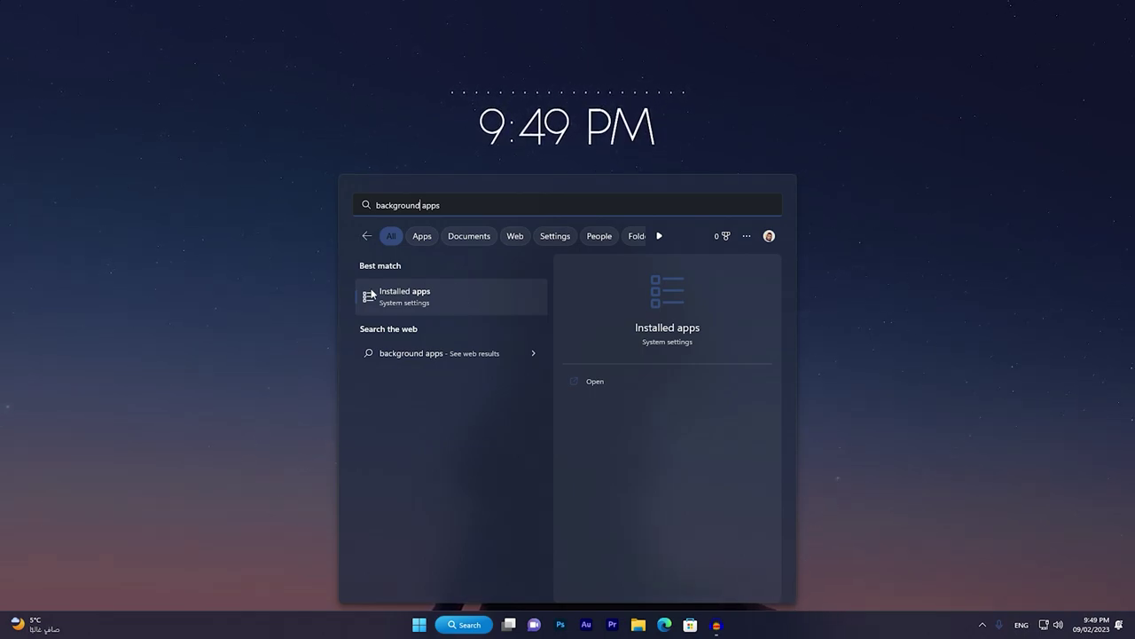
{"action": "key", "text": "Escape"}
Open Windows Settings
{"action": "right_click", "coordinate": [420, 625]}
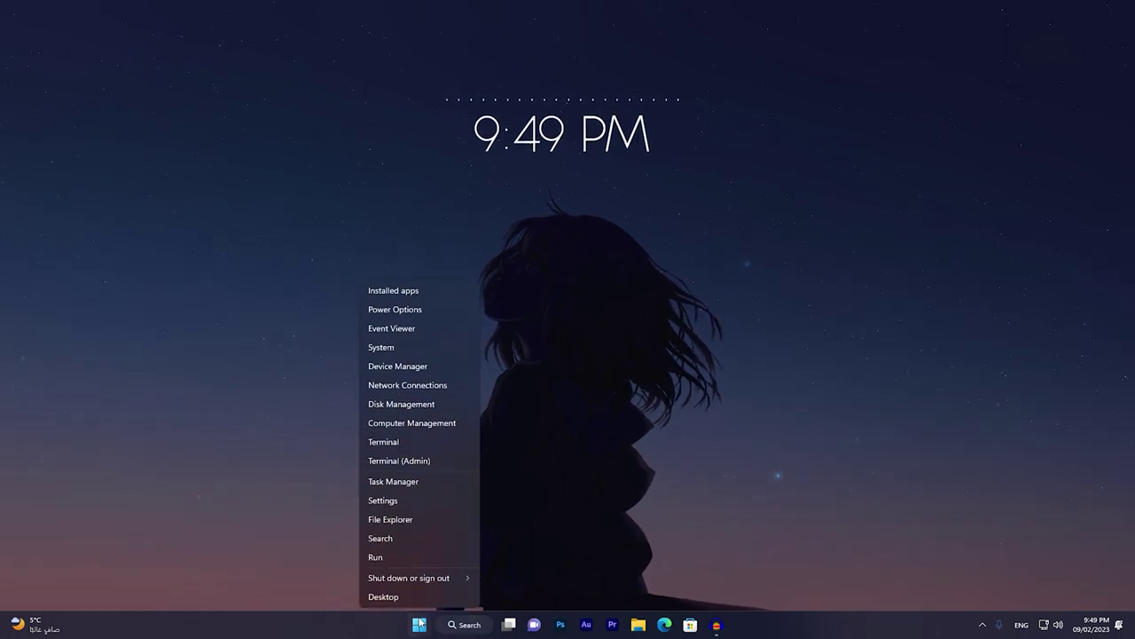
{"action": "left_click", "coordinate": [426, 500]}
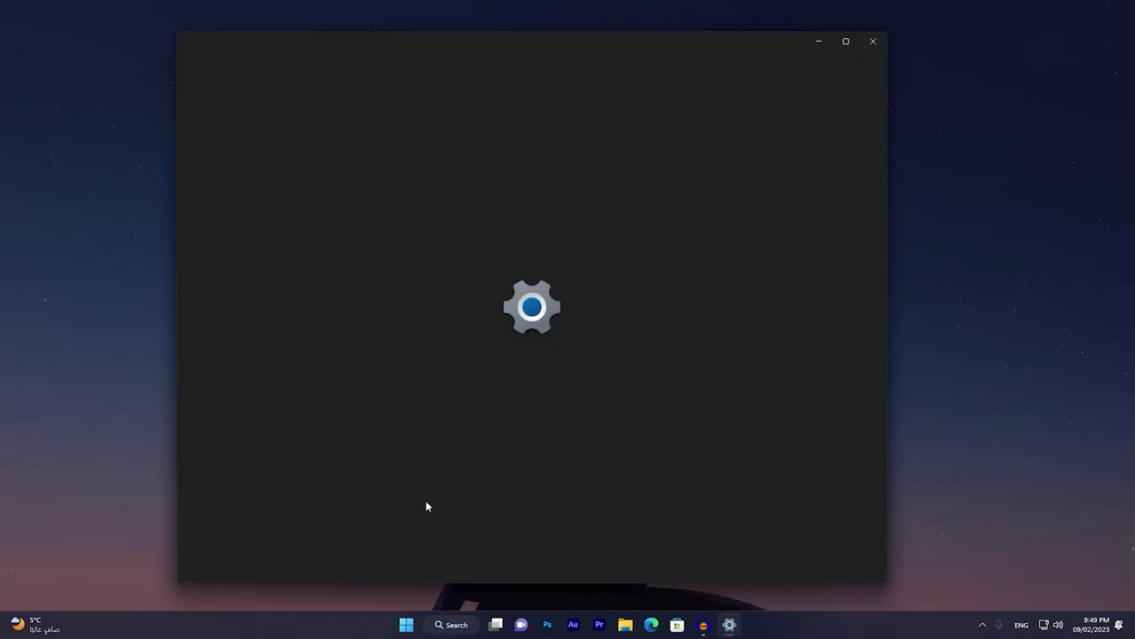
Open the advanced options of the Alarms & Clock app from the installed apps list
{"action": "left_click", "coordinate": [222, 255]}
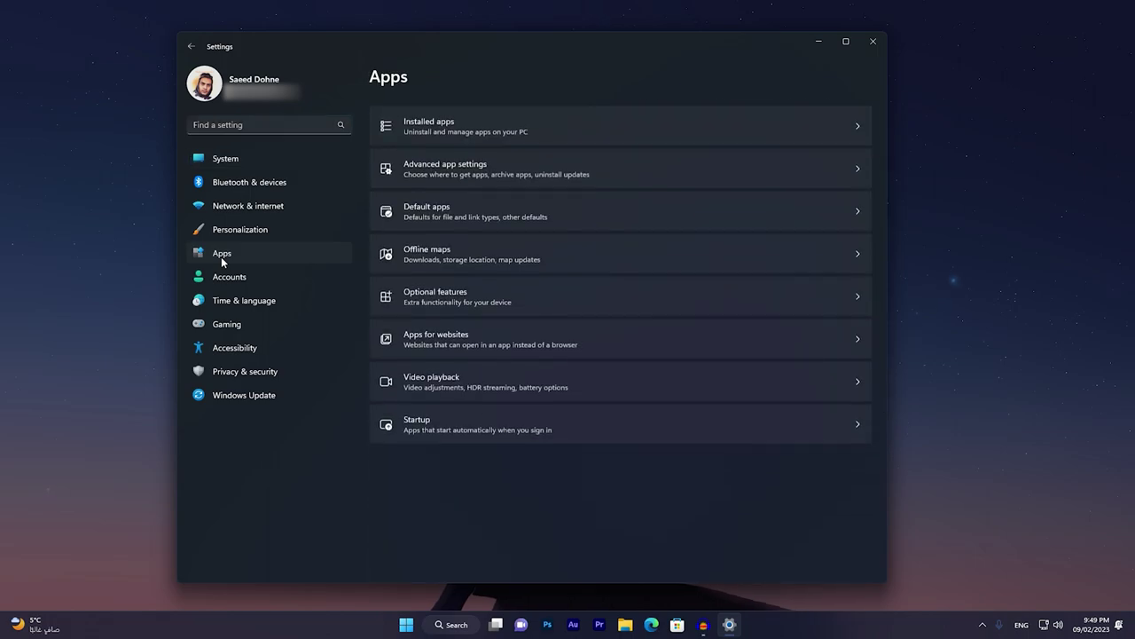
{"action": "left_click", "coordinate": [526, 130]}
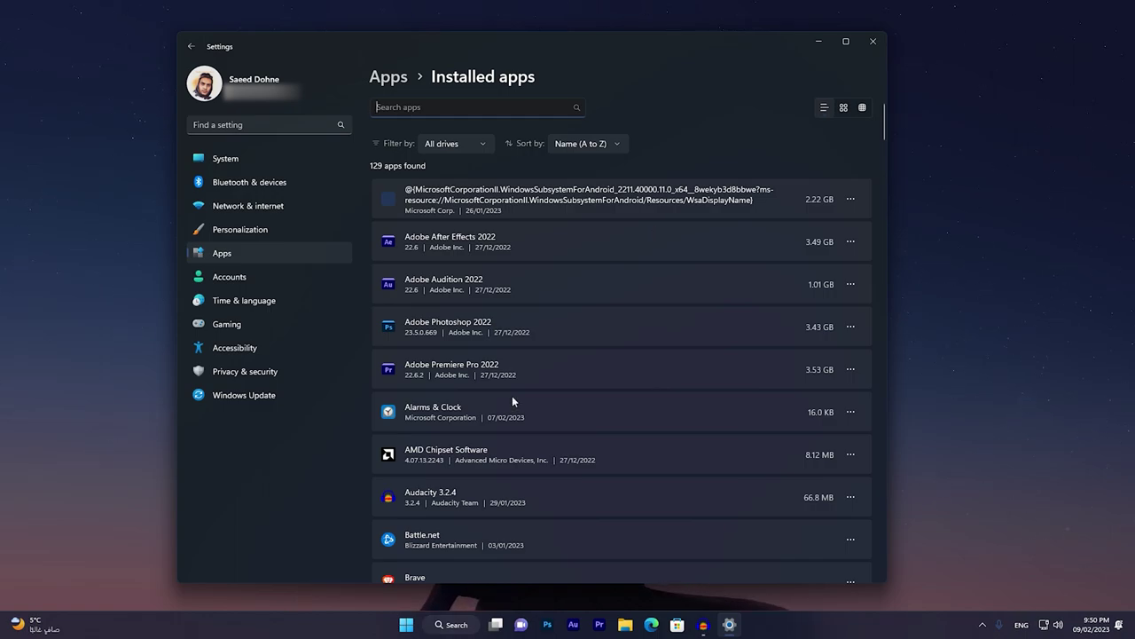
{"action": "left_click", "coordinate": [852, 412]}
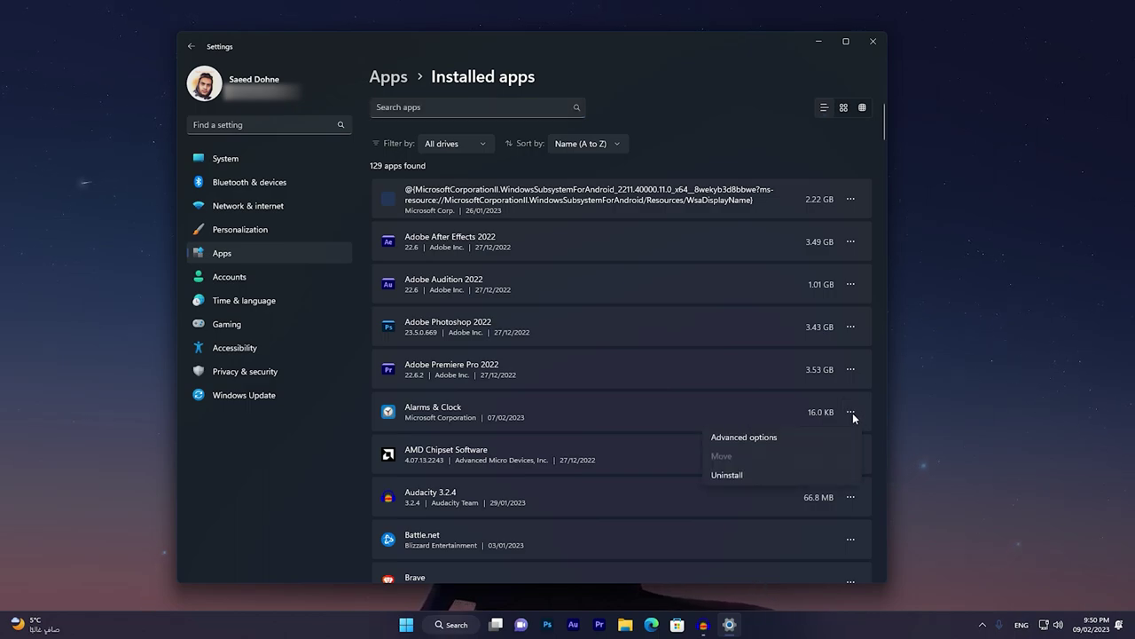
{"action": "left_click", "coordinate": [772, 437]}
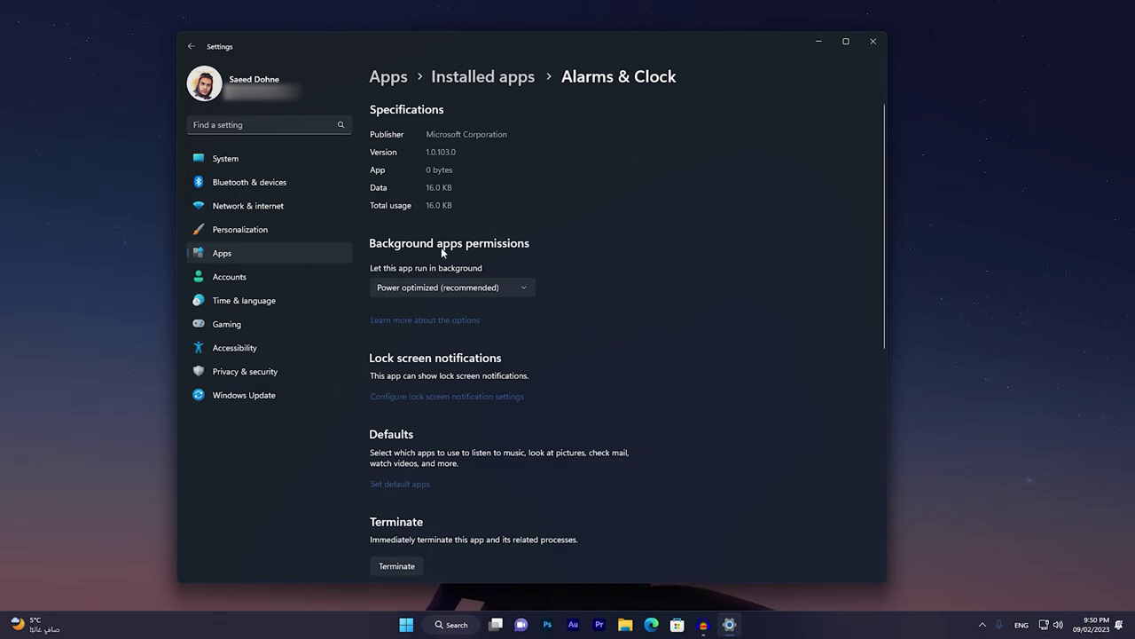
View the background permission choices for Alarms & Clock without changing them, and return to the installed apps list
{"action": "left_click", "coordinate": [502, 288]}
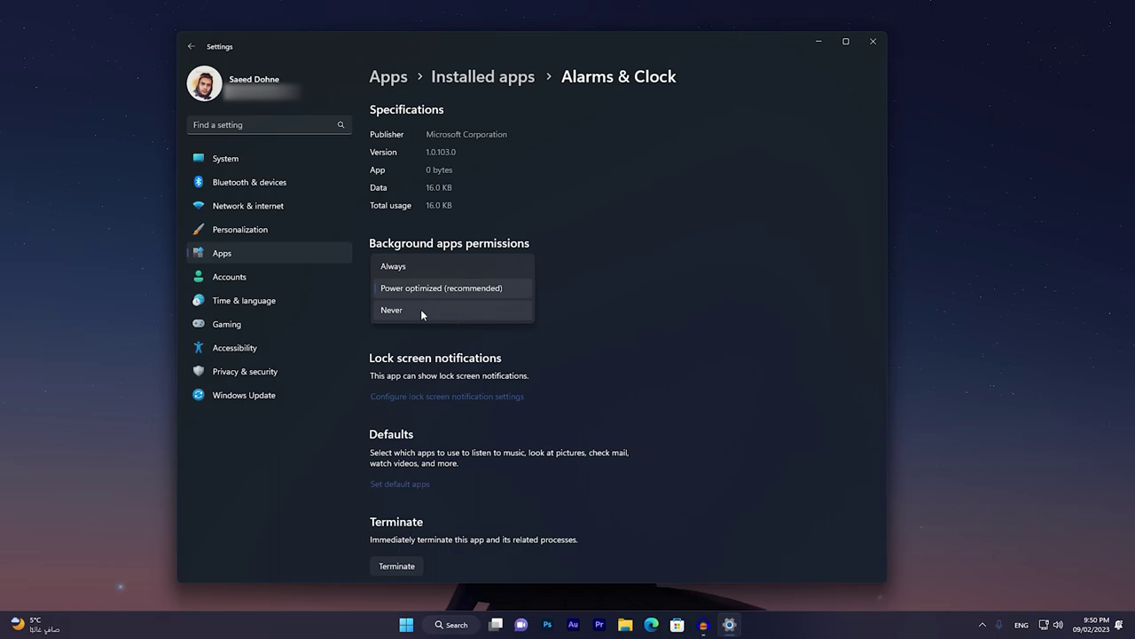
{"action": "left_click", "coordinate": [579, 299]}
{"action": "left_click", "coordinate": [190, 47]}
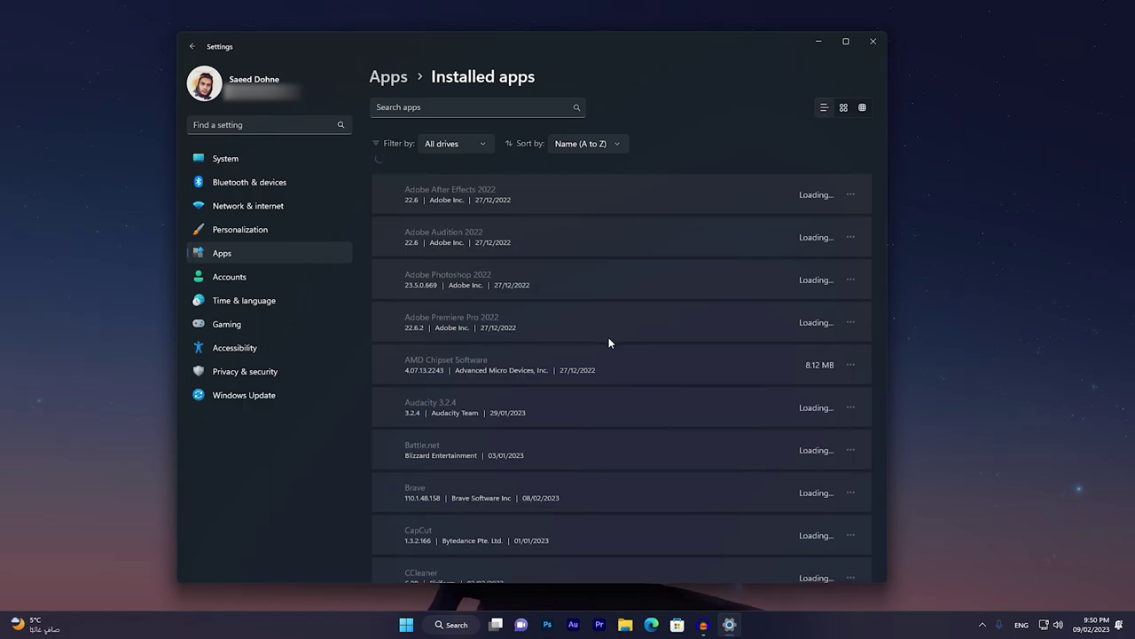
Look through the rest of the installed apps list and close Settings
{"action": "scroll", "coordinate": [608, 343], "scroll_direction": "down", "scroll_amount": 10}
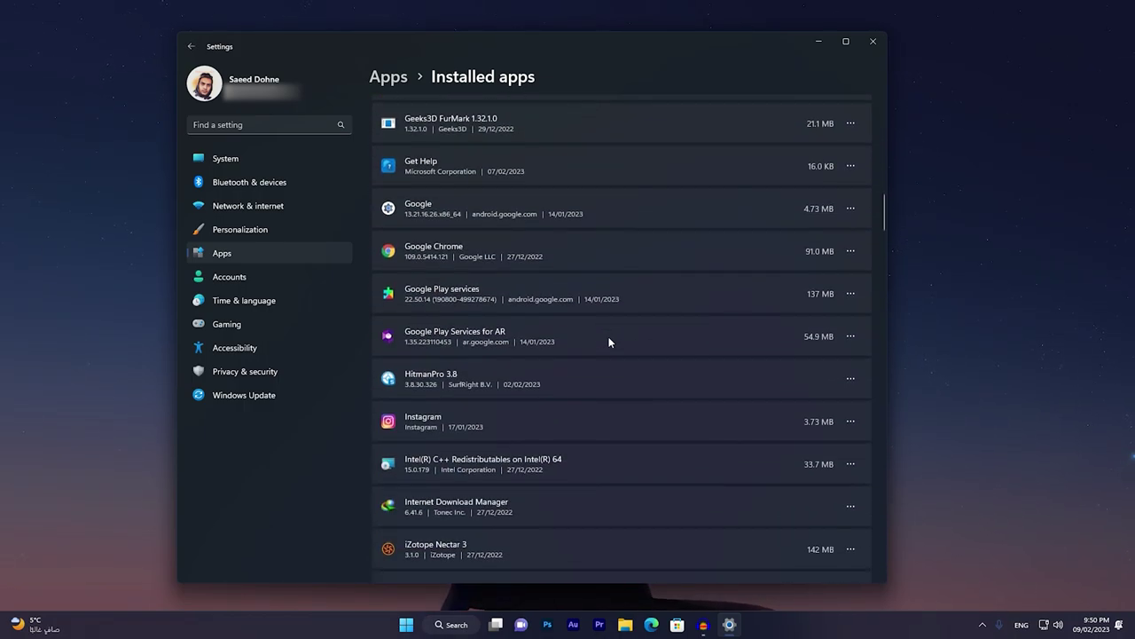
{"action": "scroll", "coordinate": [610, 342], "scroll_direction": "down", "scroll_amount": 8}
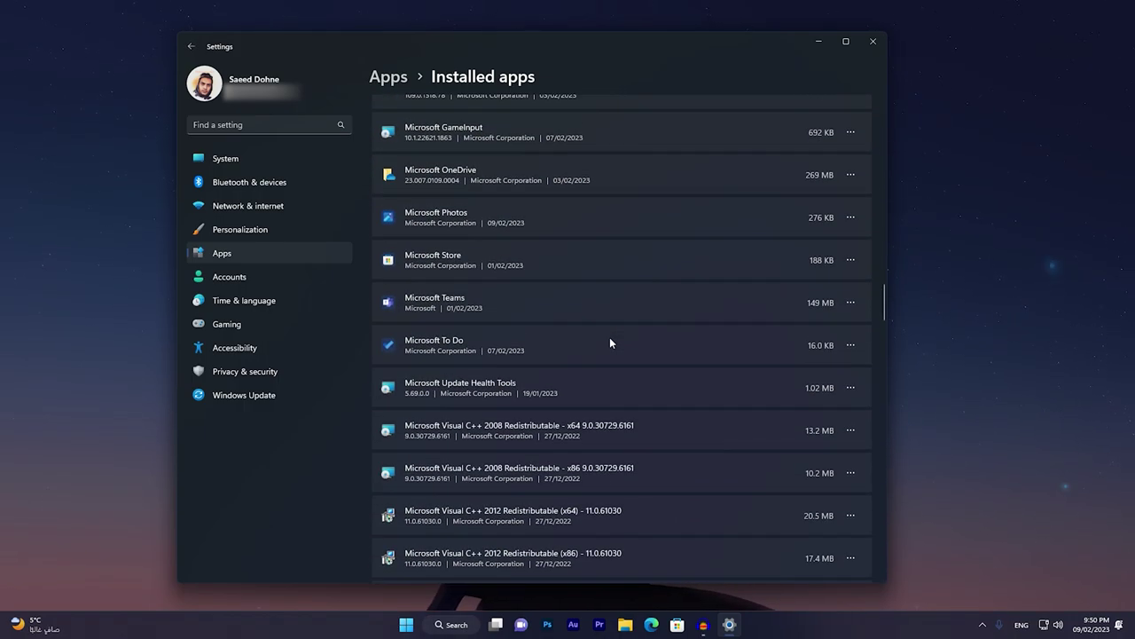
{"action": "scroll", "coordinate": [609, 343], "scroll_direction": "down", "scroll_amount": 10}
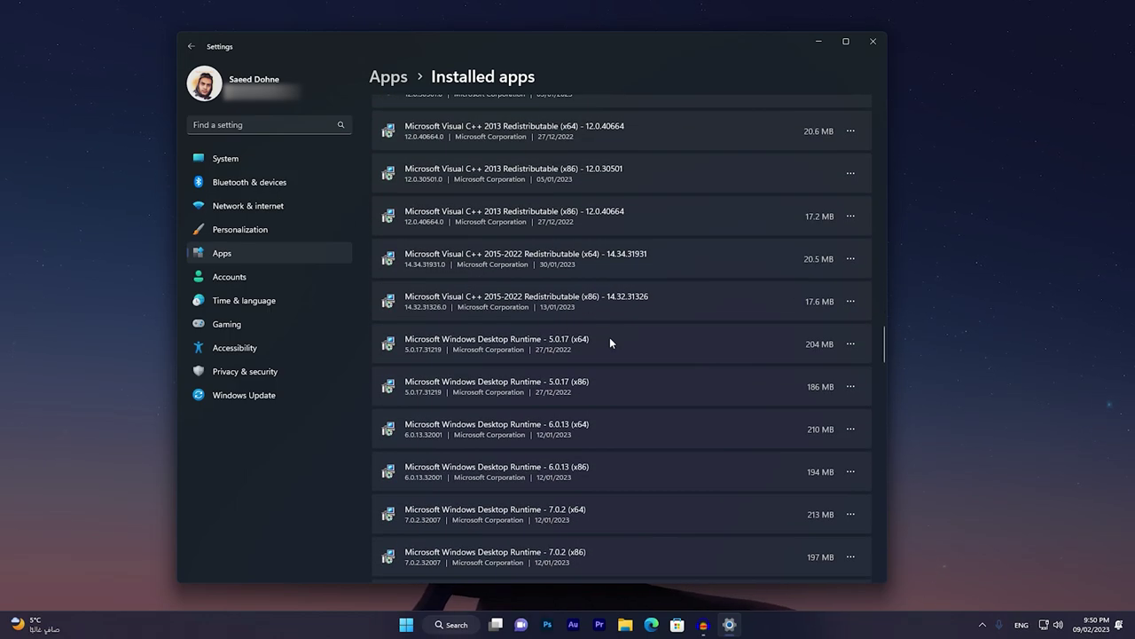
{"action": "scroll", "coordinate": [610, 342], "scroll_direction": "down", "scroll_amount": 5}
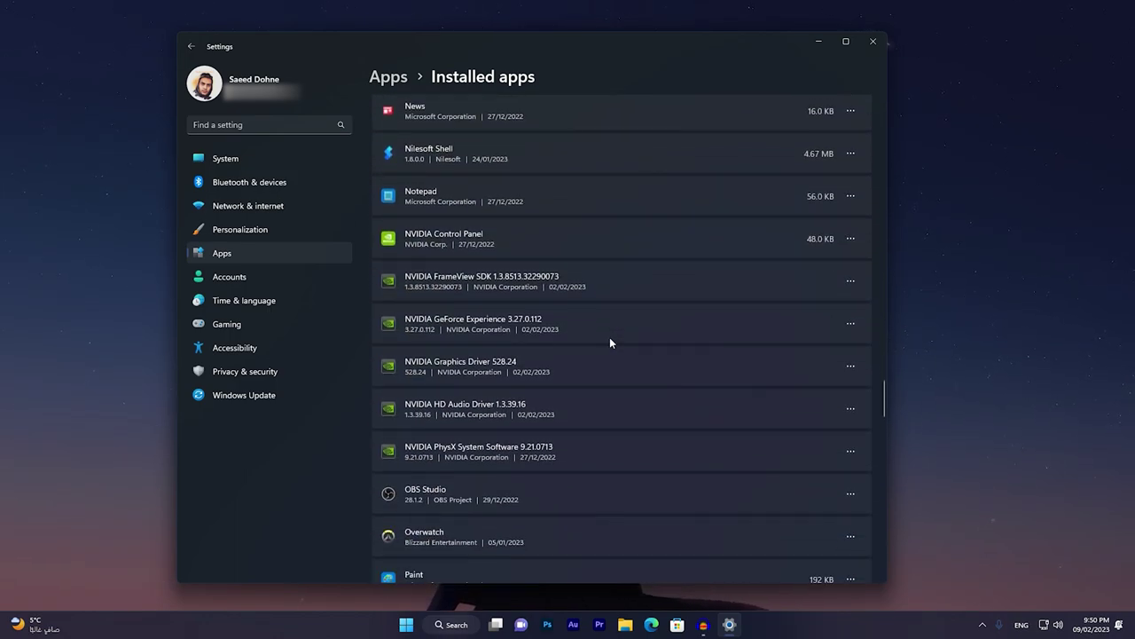
{"action": "left_click", "coordinate": [873, 41]}
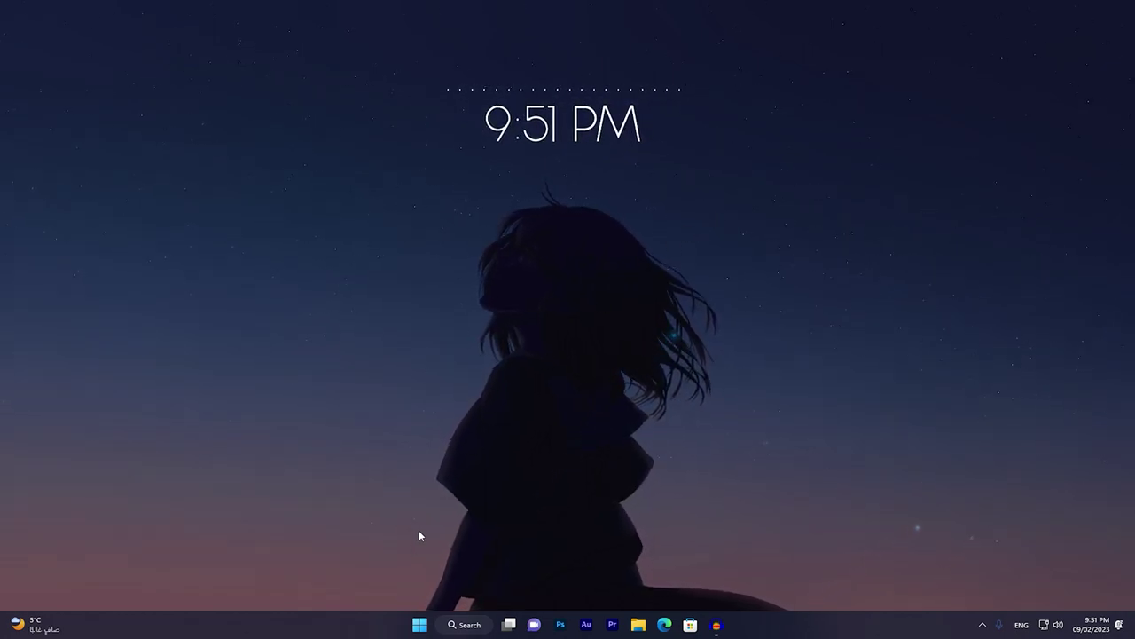
Open the startup apps list in Task Manager and examine each app's status and startup impact
{"action": "right_click", "coordinate": [410, 626]}
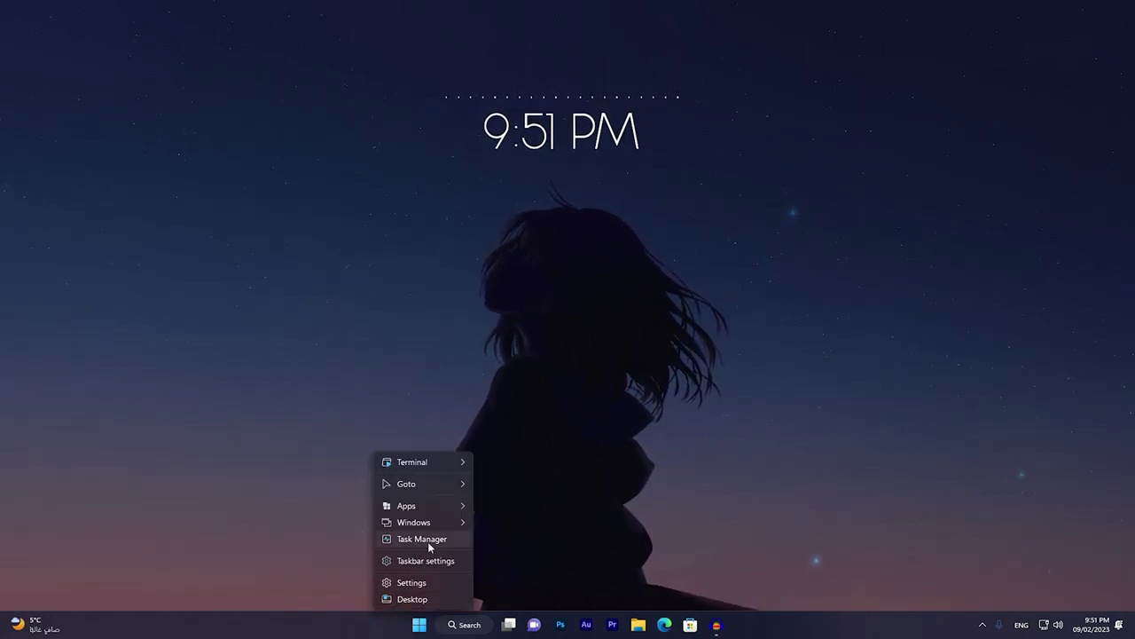
{"action": "left_click", "coordinate": [560, 424]}
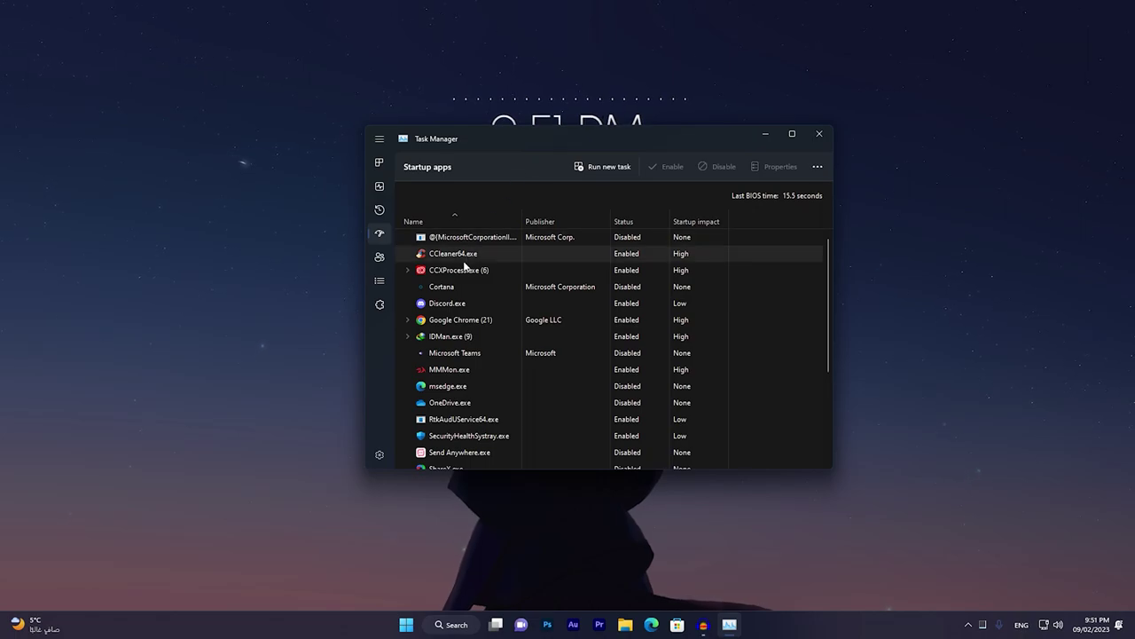
{"action": "scroll", "coordinate": [464, 265], "scroll_direction": "down", "scroll_amount": 1}
{"action": "scroll", "coordinate": [464, 265], "scroll_direction": "down", "scroll_amount": 2}
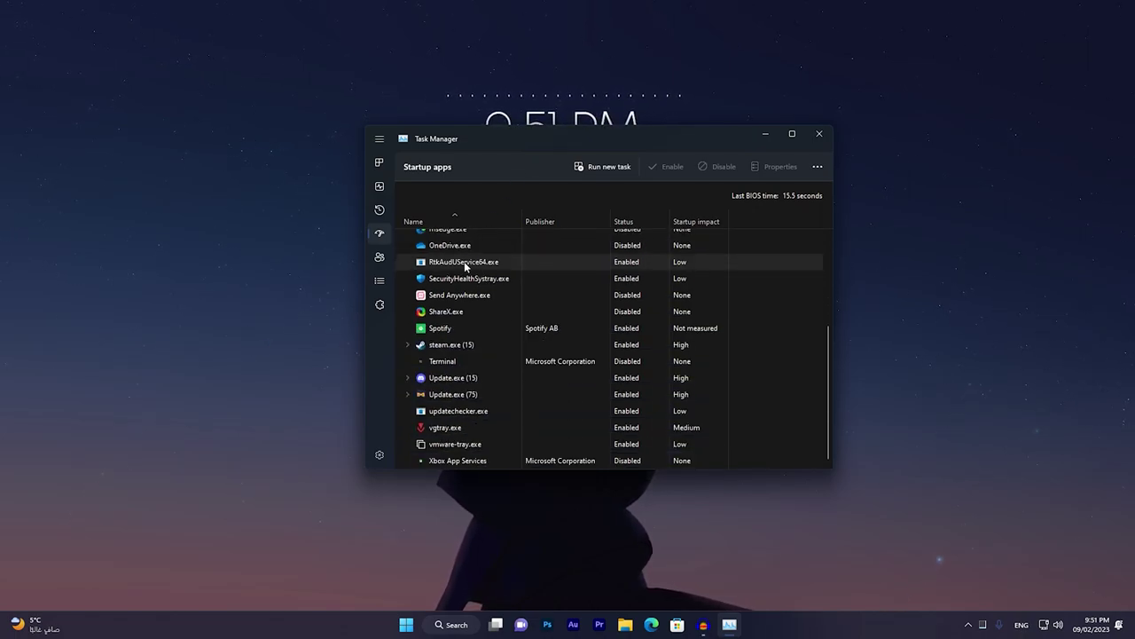
{"action": "scroll", "coordinate": [465, 265], "scroll_direction": "up", "scroll_amount": 3}
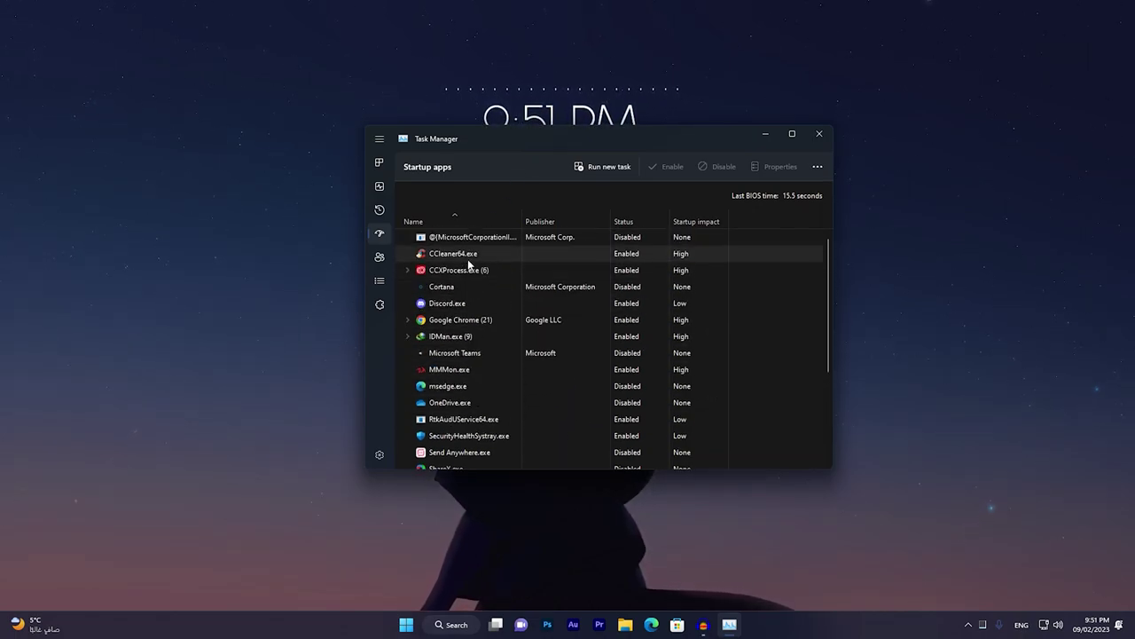
Disable CCleaner64.exe as a startup app, review the other startup entries, and close Task Manager
{"action": "right_click", "coordinate": [449, 259]}
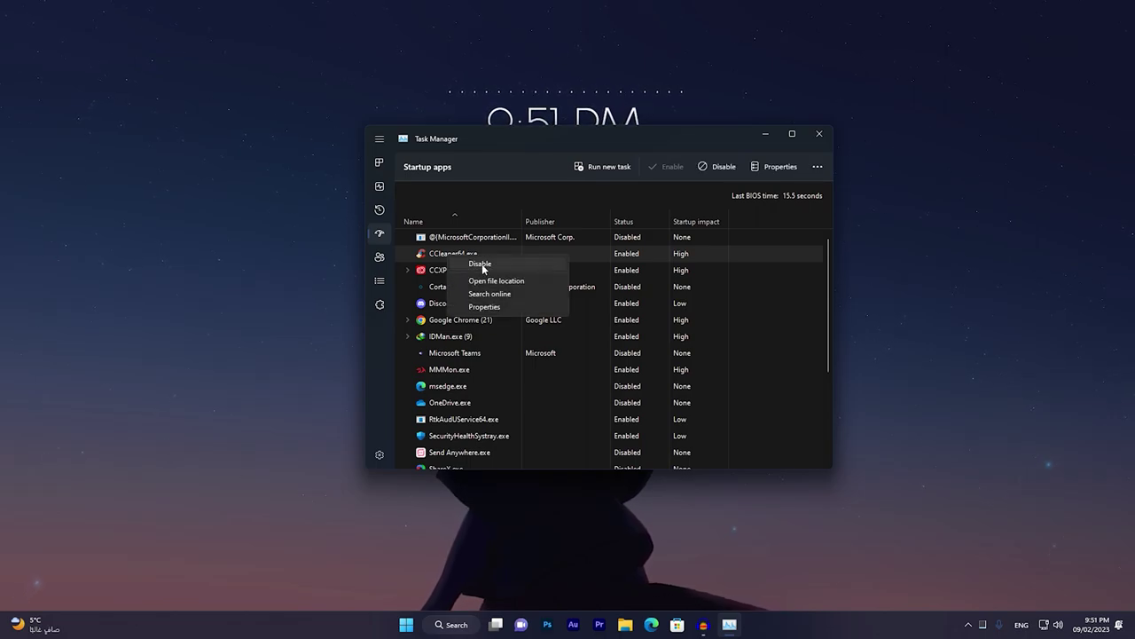
{"action": "left_click", "coordinate": [481, 260]}
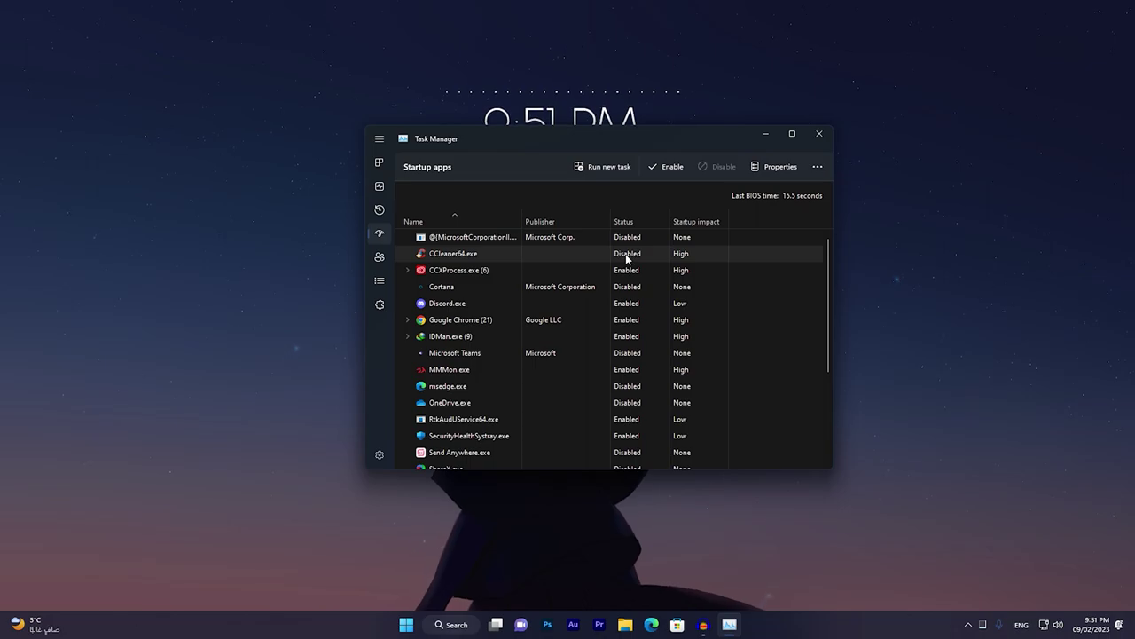
{"action": "scroll", "coordinate": [622, 269], "scroll_direction": "down", "scroll_amount": 4}
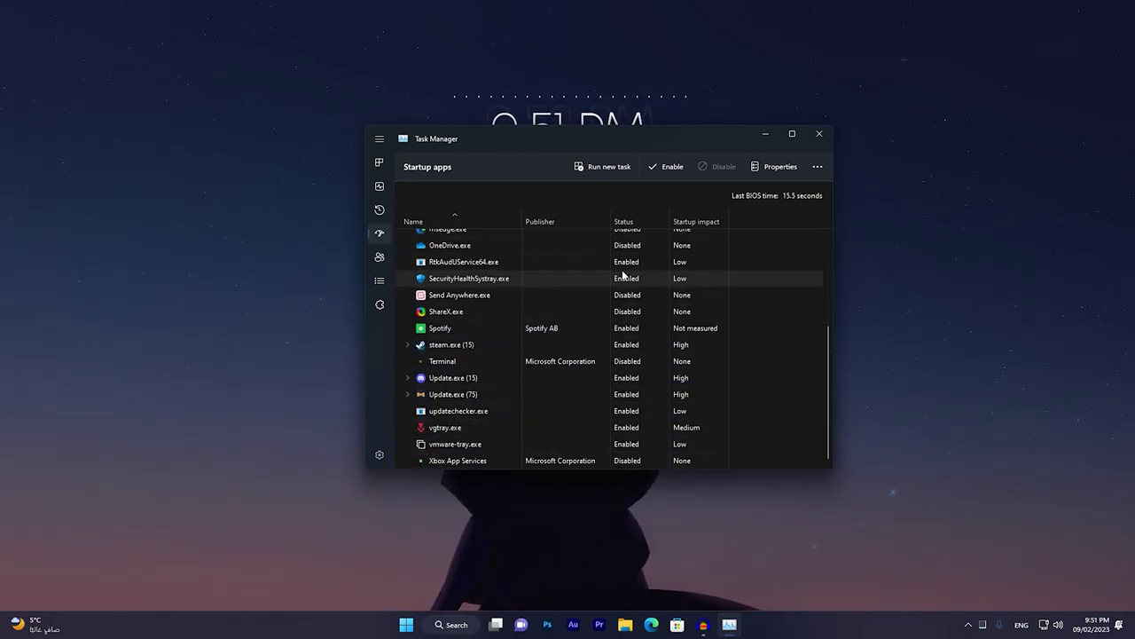
{"action": "scroll", "coordinate": [623, 273], "scroll_direction": "up", "scroll_amount": 4}
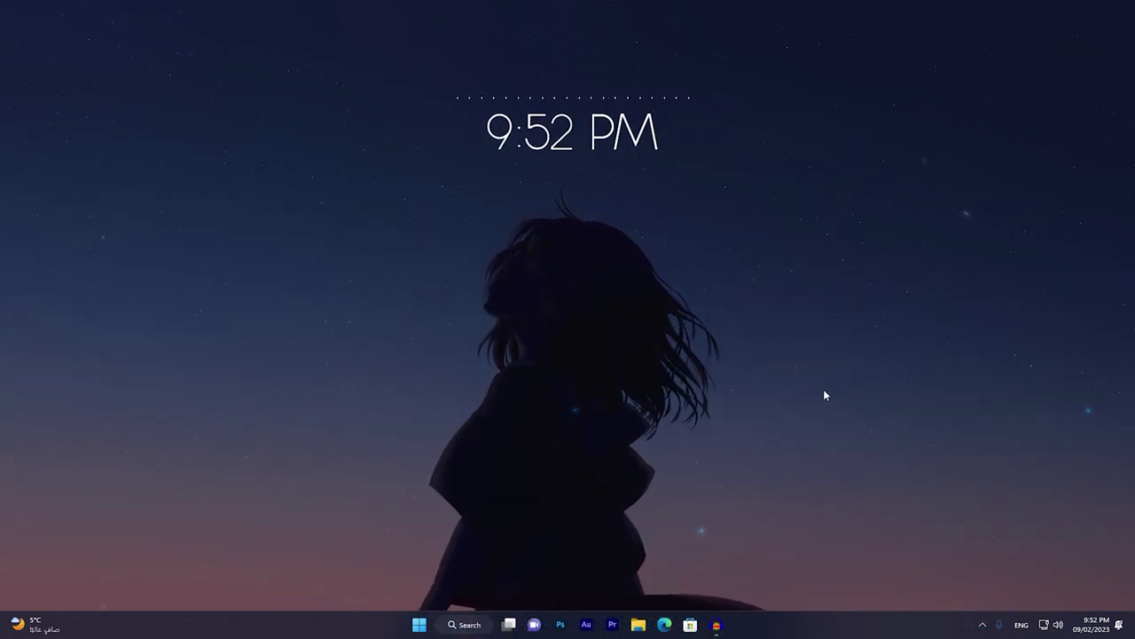
Switch to Google Chrome and open its settings
{"action": "left_click", "coordinate": [470, 625]}
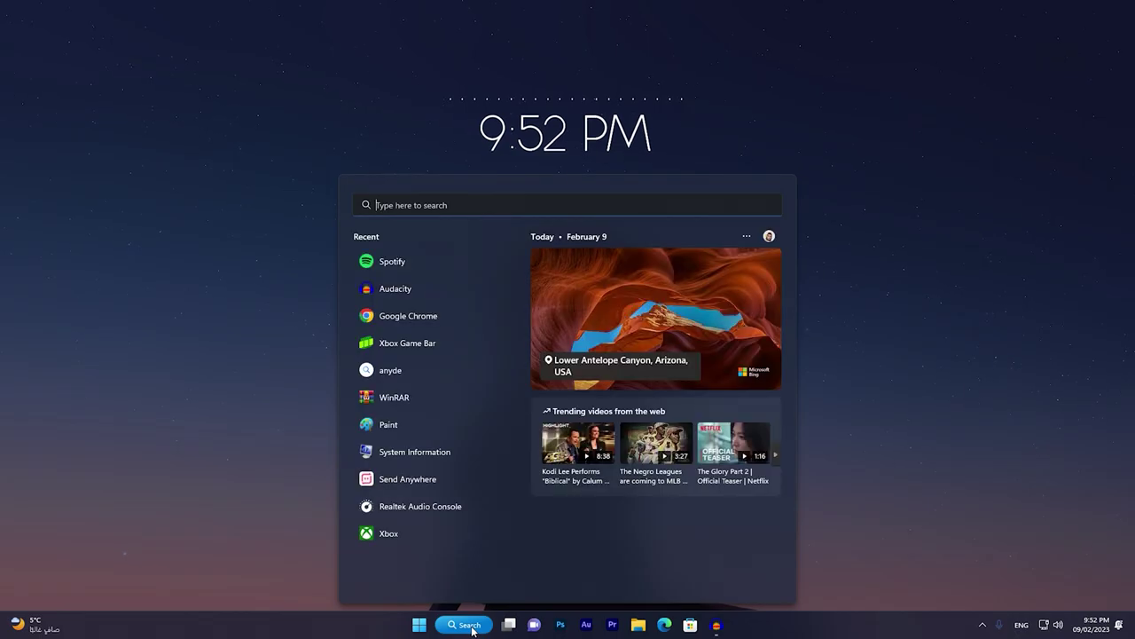
{"action": "left_click", "coordinate": [452, 320]}
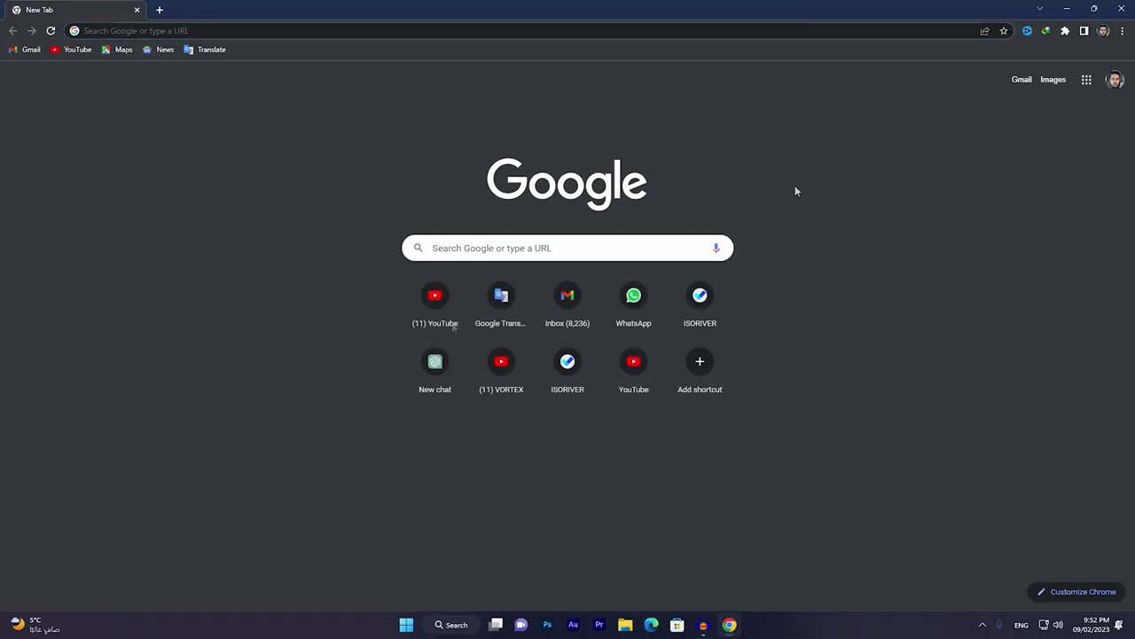
{"action": "left_click", "coordinate": [1124, 32]}
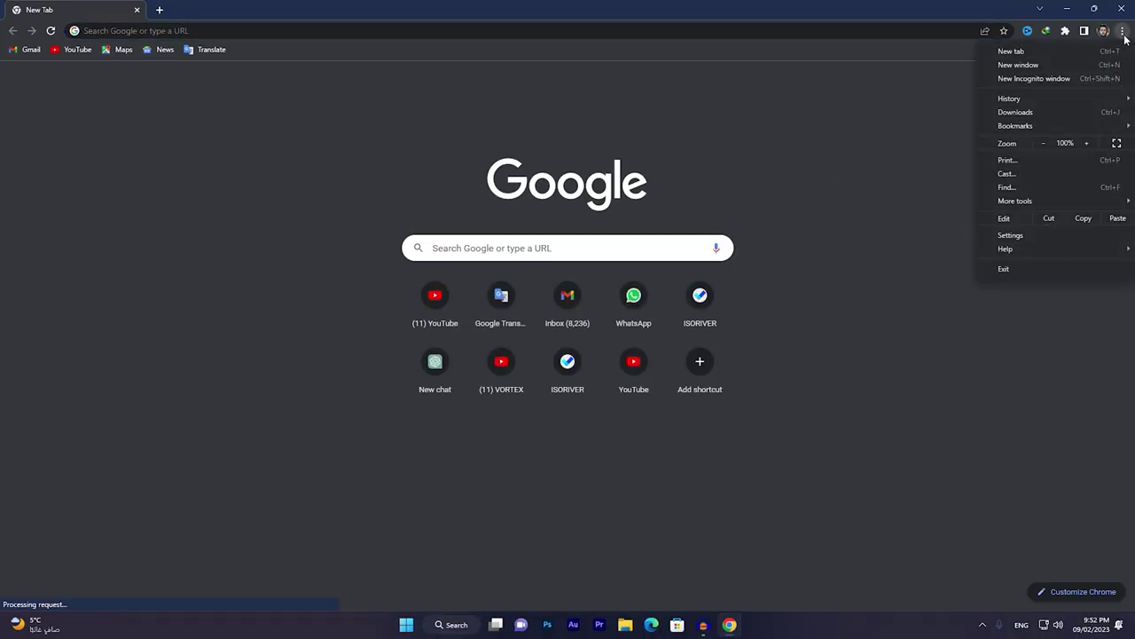
{"action": "left_click", "coordinate": [1046, 236]}
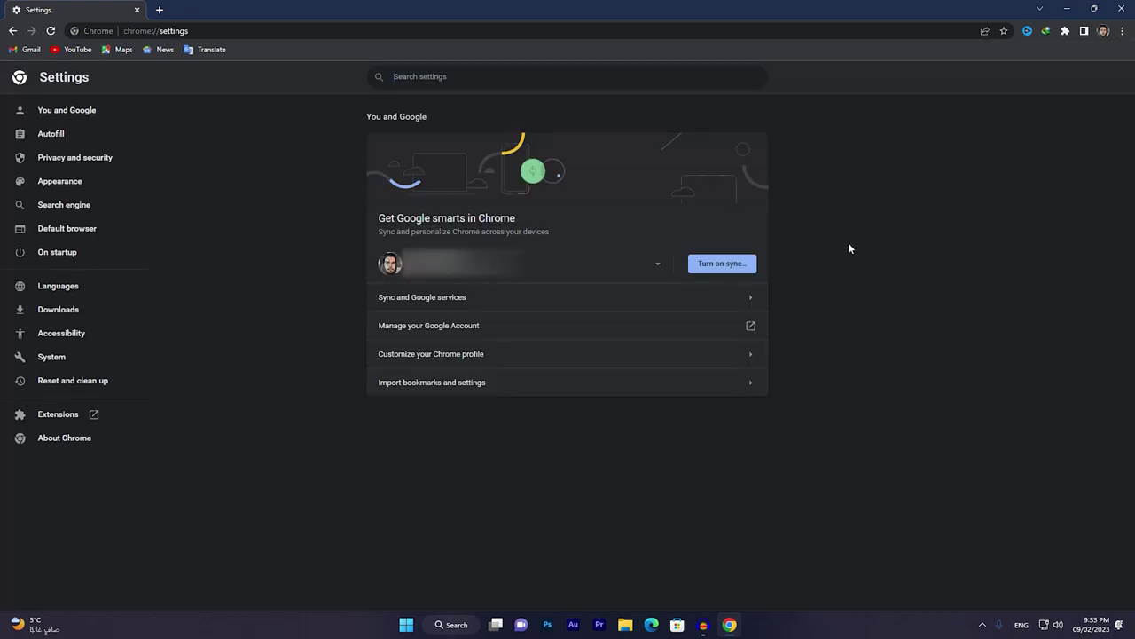
Examine the preload pages option in the cookies and other site data settings, and close Chrome
{"action": "left_click", "coordinate": [74, 163]}
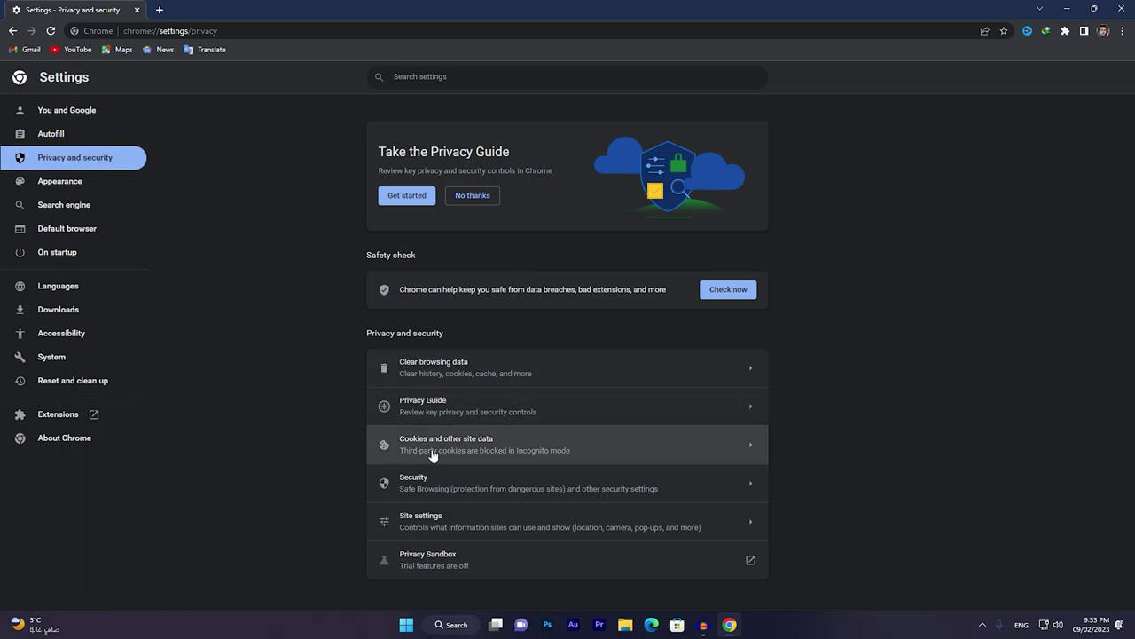
{"action": "left_click", "coordinate": [495, 451]}
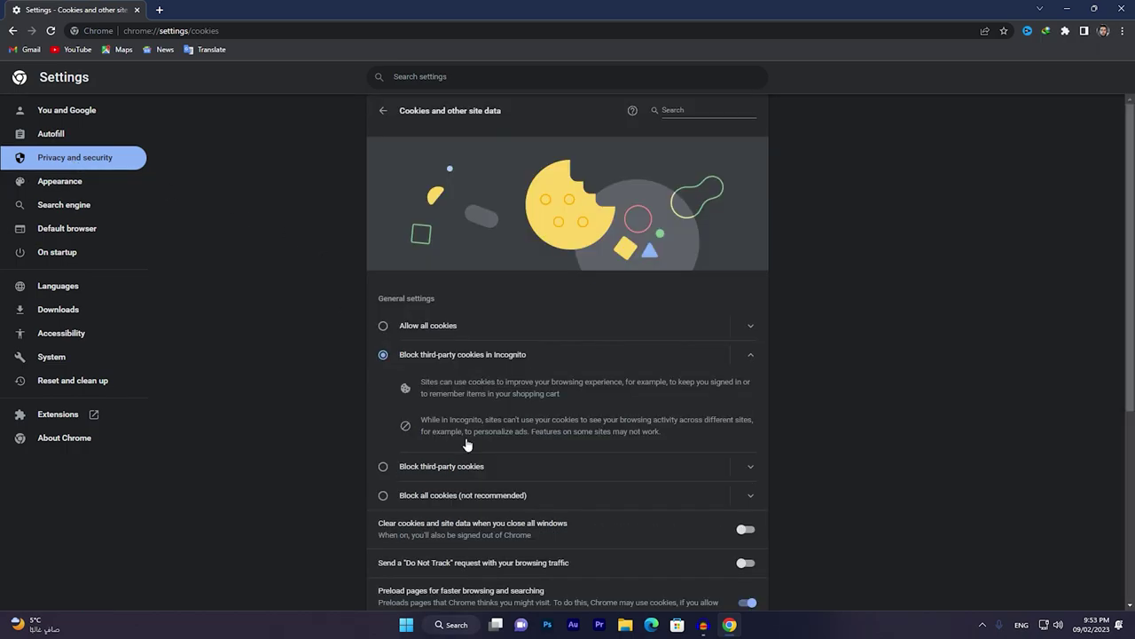
{"action": "scroll", "coordinate": [466, 444], "scroll_direction": "down", "scroll_amount": 3}
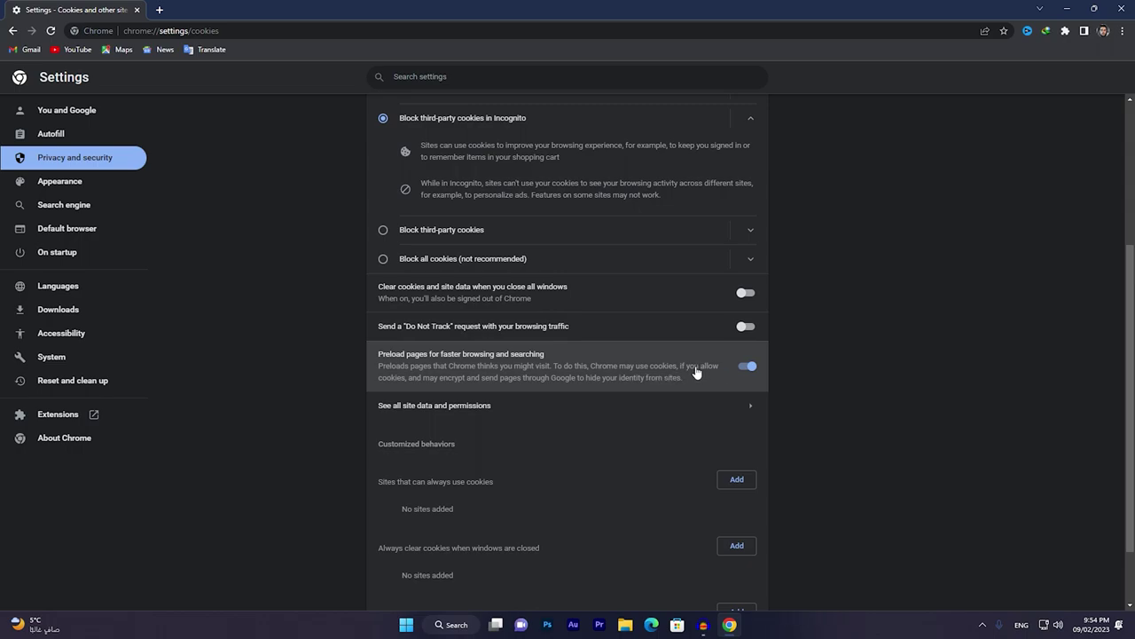
{"action": "key", "text": "alt+F4"}
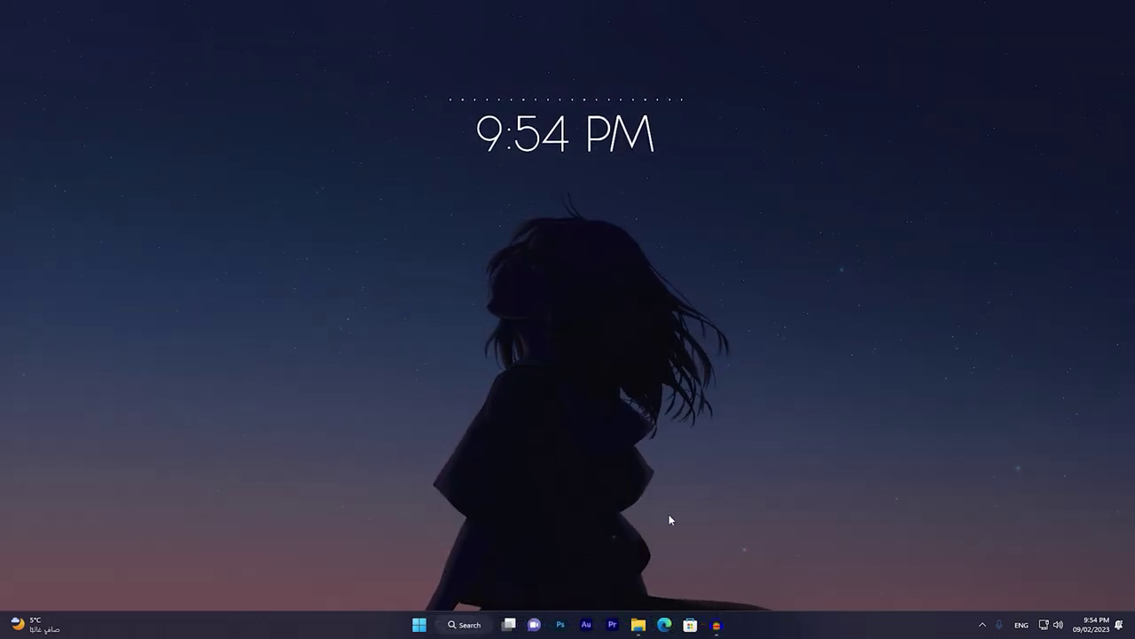
Switch to File Explorer and open the system properties of This PC
{"action": "key", "text": "super+e"}
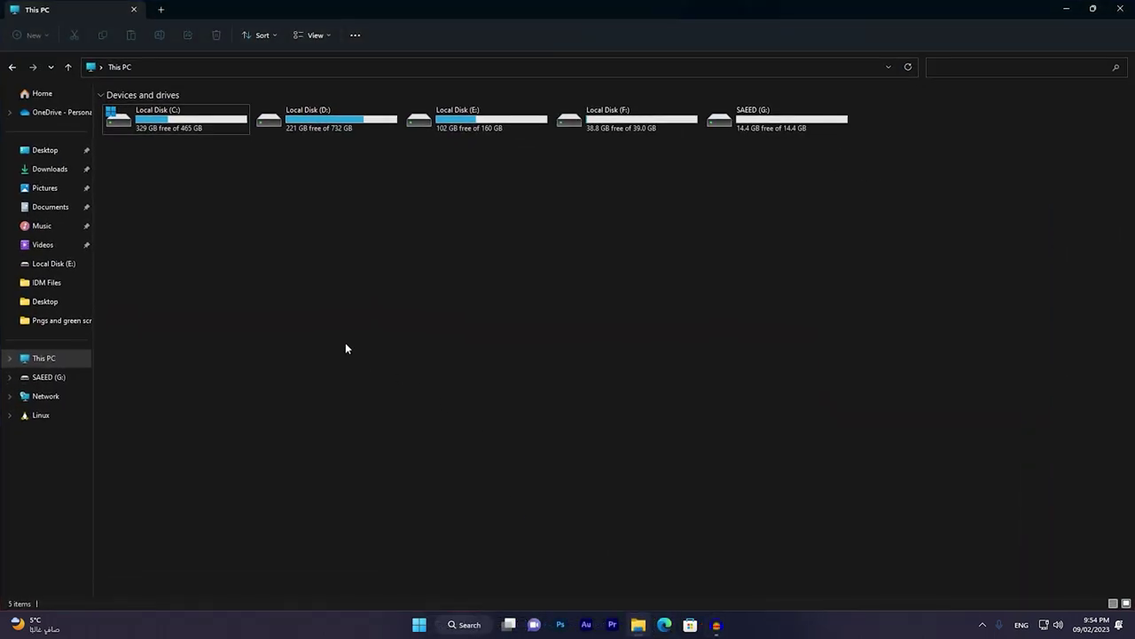
{"action": "right_click", "coordinate": [40, 358]}
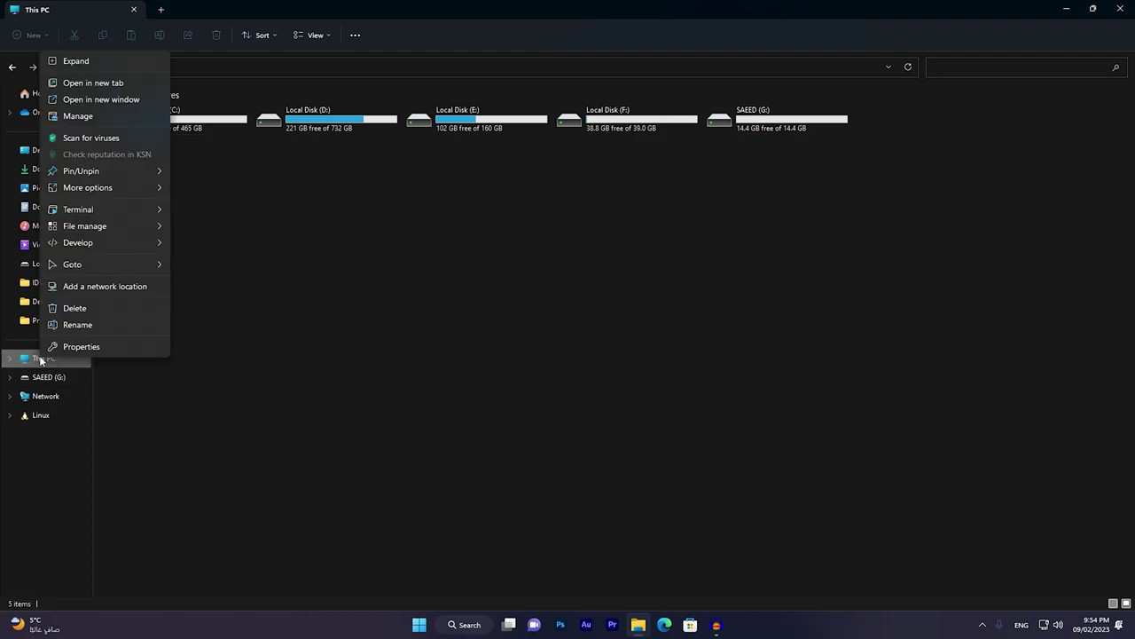
{"action": "left_click", "coordinate": [89, 348]}
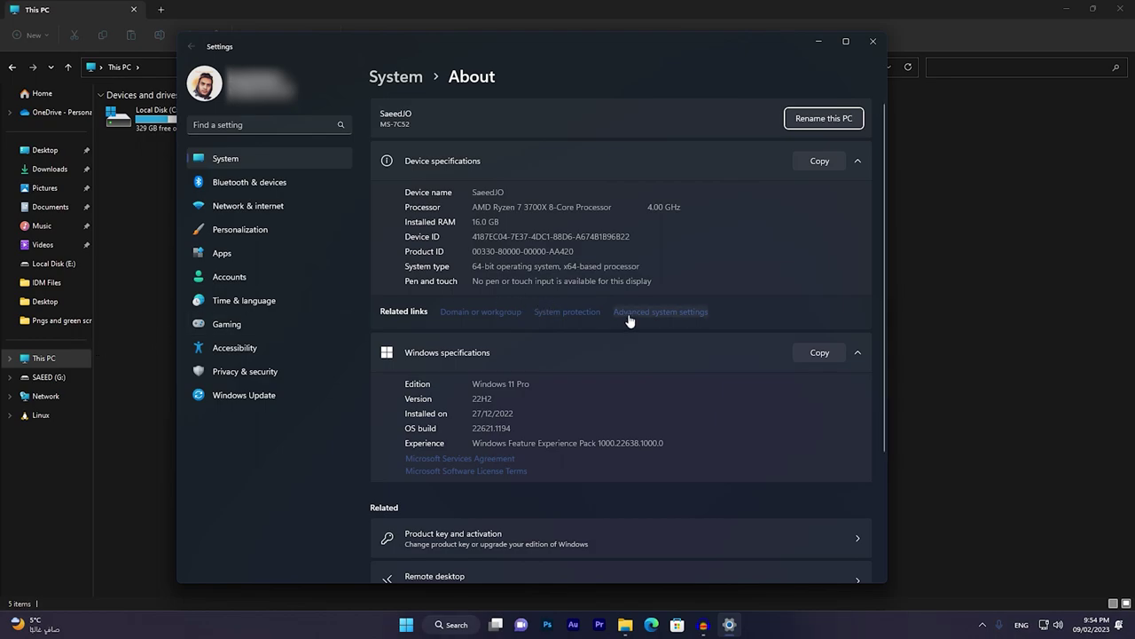
Select Adjust for best performance in the visual effects options of the advanced system settings, and discard the change
{"action": "left_click", "coordinate": [666, 313]}
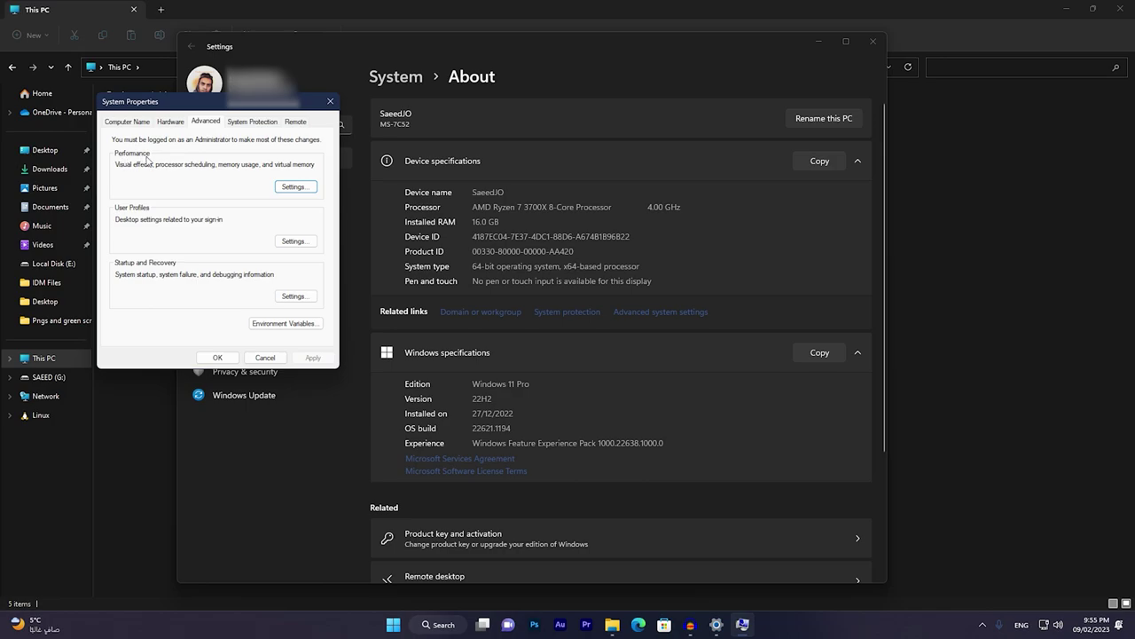
{"action": "left_click", "coordinate": [296, 187]}
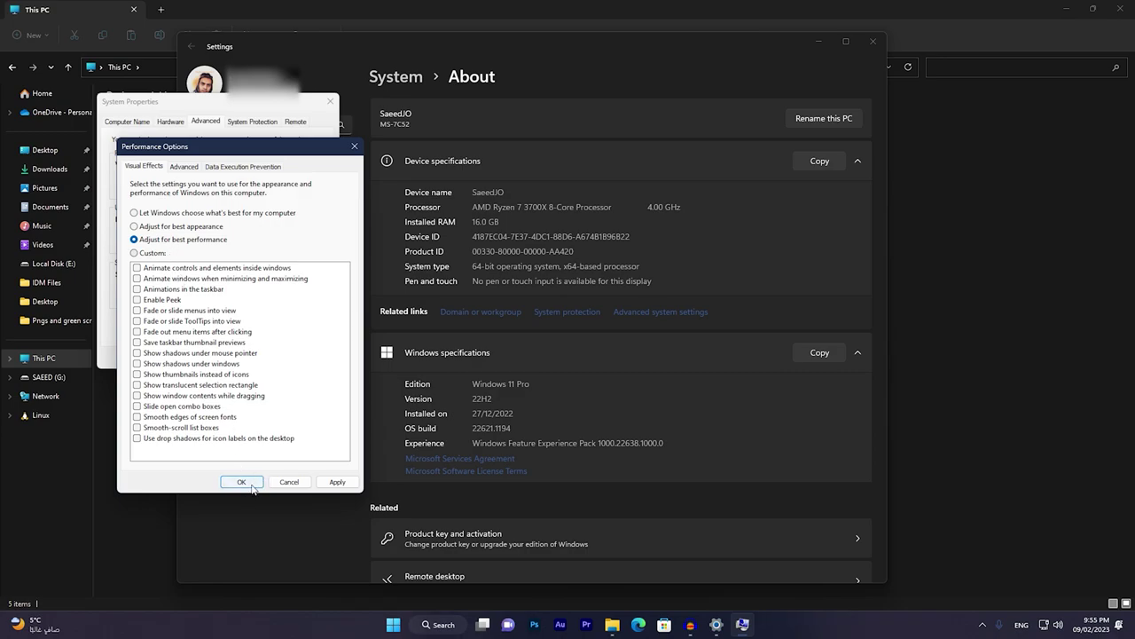
{"action": "left_click", "coordinate": [279, 484]}
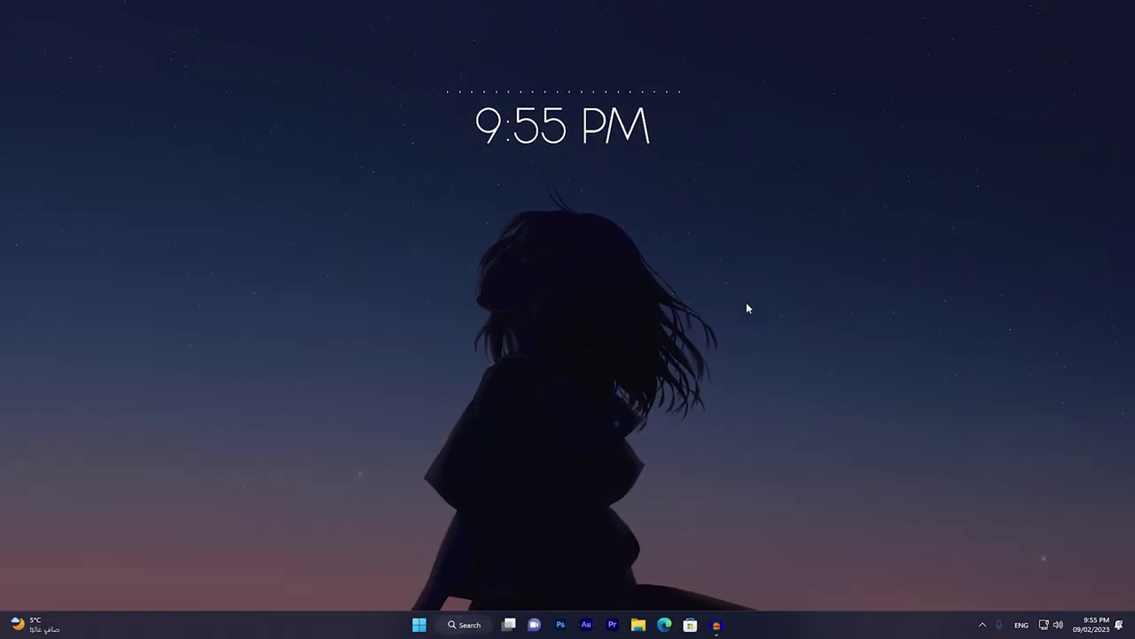
Switch to Wise Memory Optimizer and move its window toward the middle of the desktop
{"action": "left_click", "coordinate": [982, 624]}
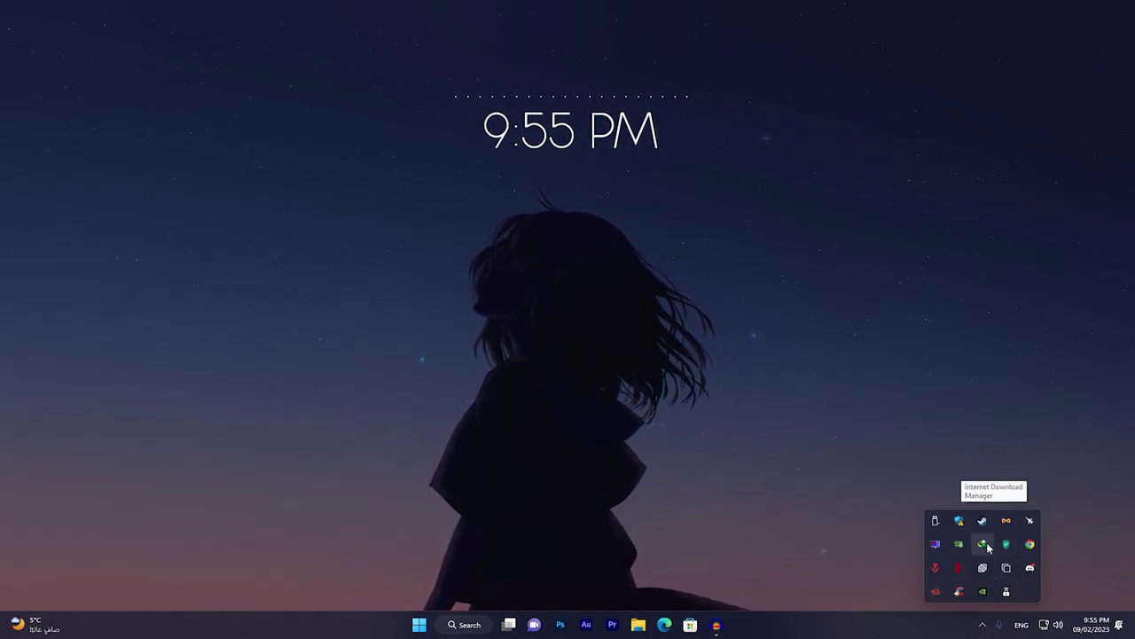
{"action": "left_click", "coordinate": [958, 544]}
{"action": "left_click_drag", "start_coordinate": [444, 203], "coordinate": [529, 201]}
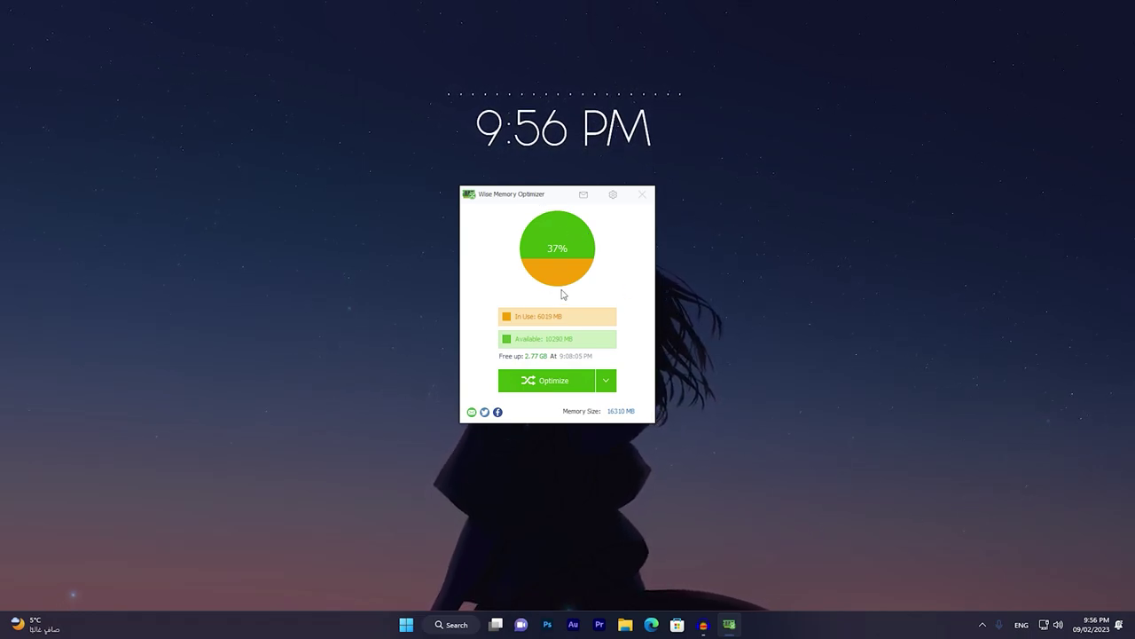
Expand the memory optimizer's settings, enable Dark Mode, and shift its window slightly on the desktop
{"action": "left_click", "coordinate": [612, 195]}
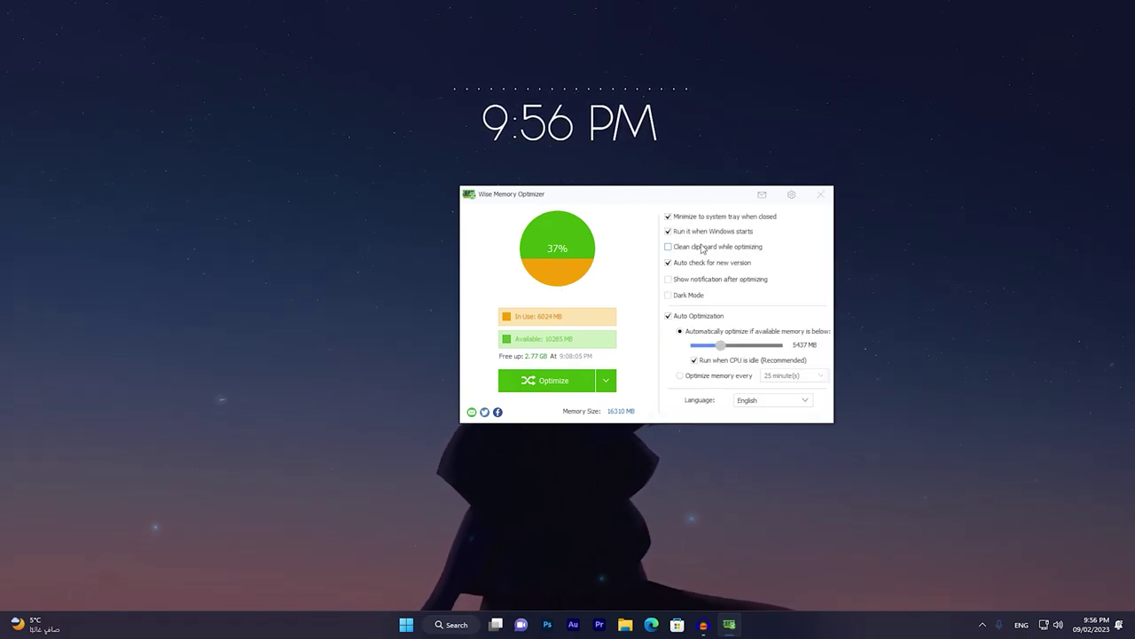
{"action": "left_click", "coordinate": [682, 297]}
{"action": "left_click_drag", "start_coordinate": [607, 201], "coordinate": [603, 209]}
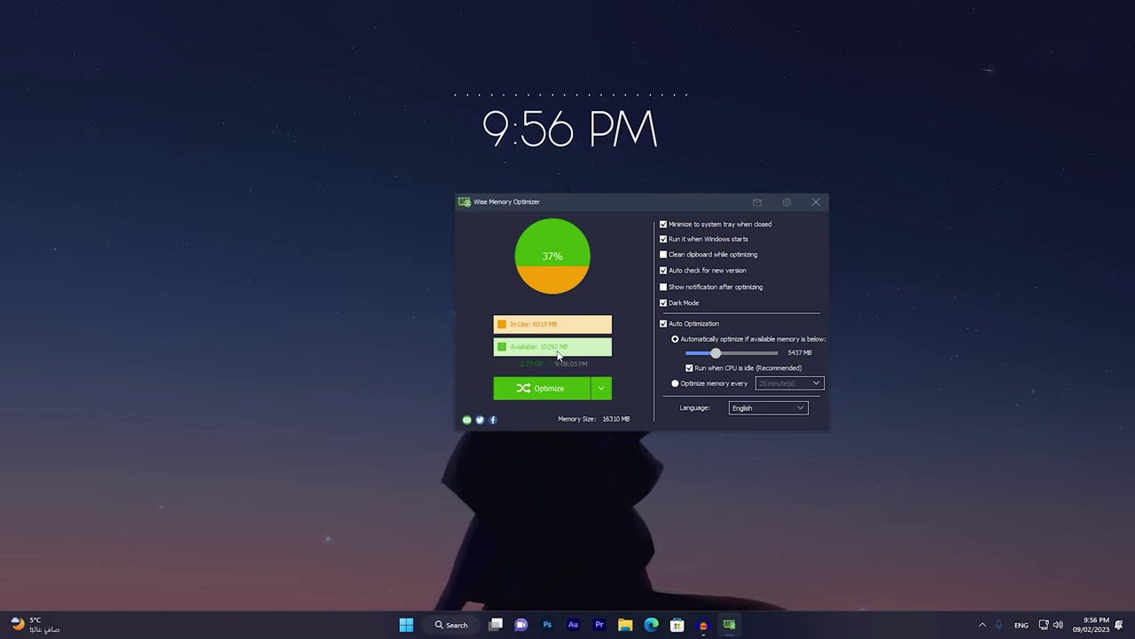
Switch to Task Manager and display the performance graph for memory
{"action": "right_click", "coordinate": [406, 624]}
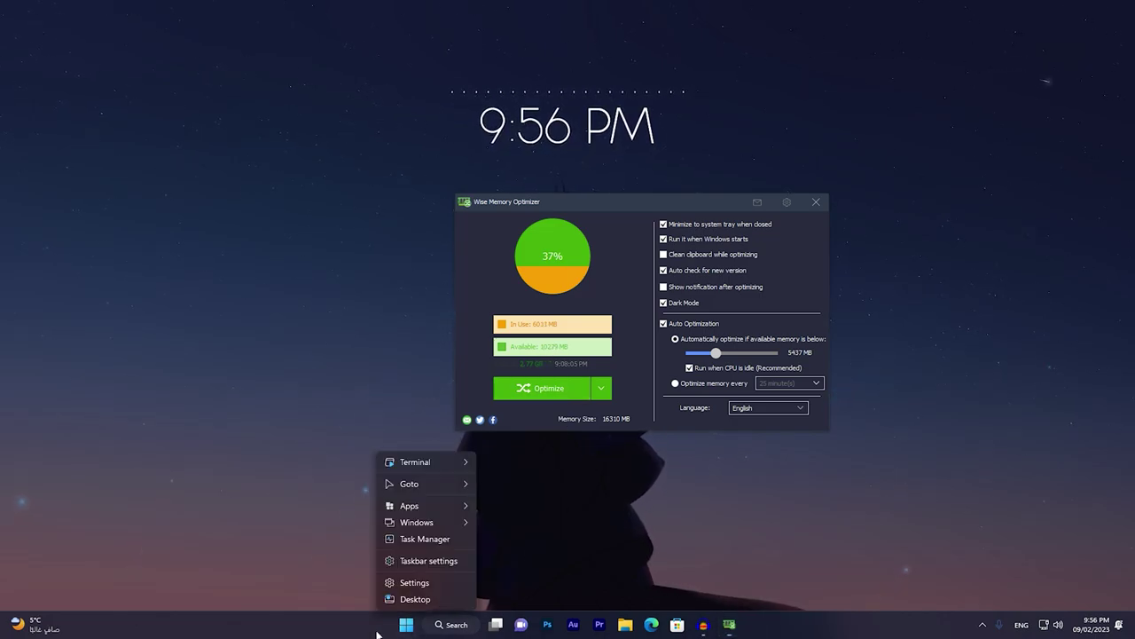
{"action": "left_click", "coordinate": [417, 543]}
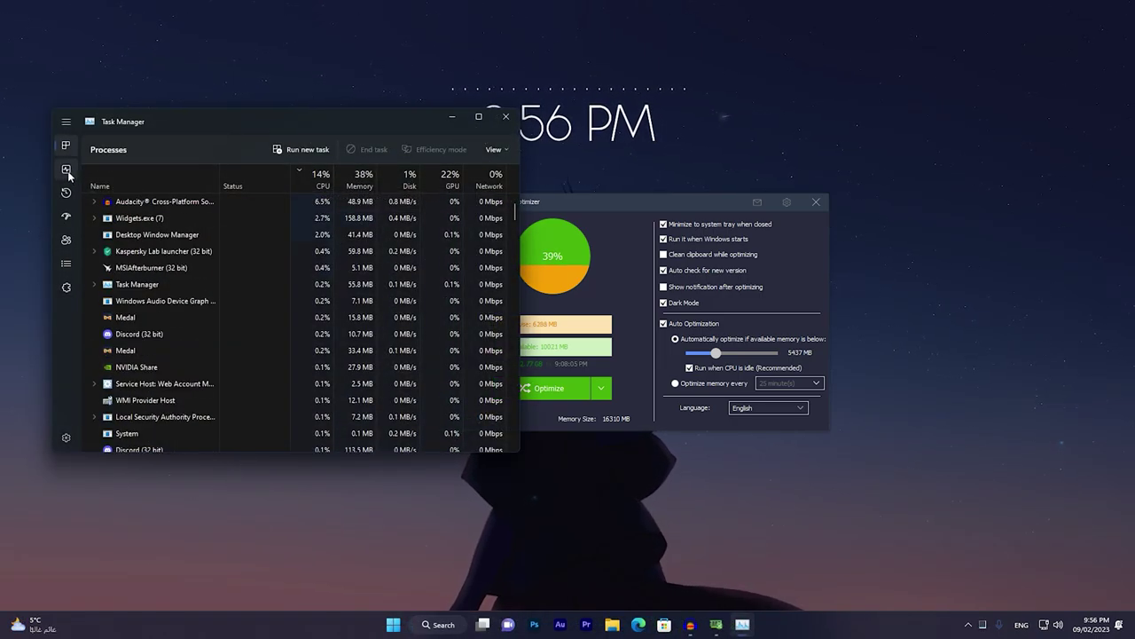
{"action": "left_click", "coordinate": [67, 173]}
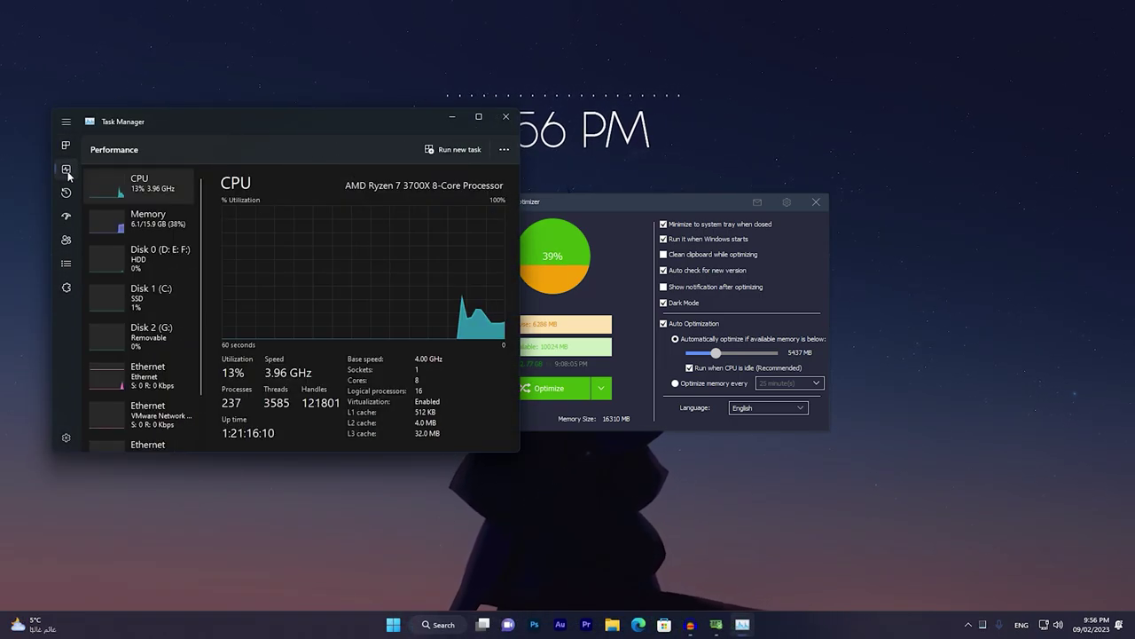
{"action": "left_click", "coordinate": [133, 218]}
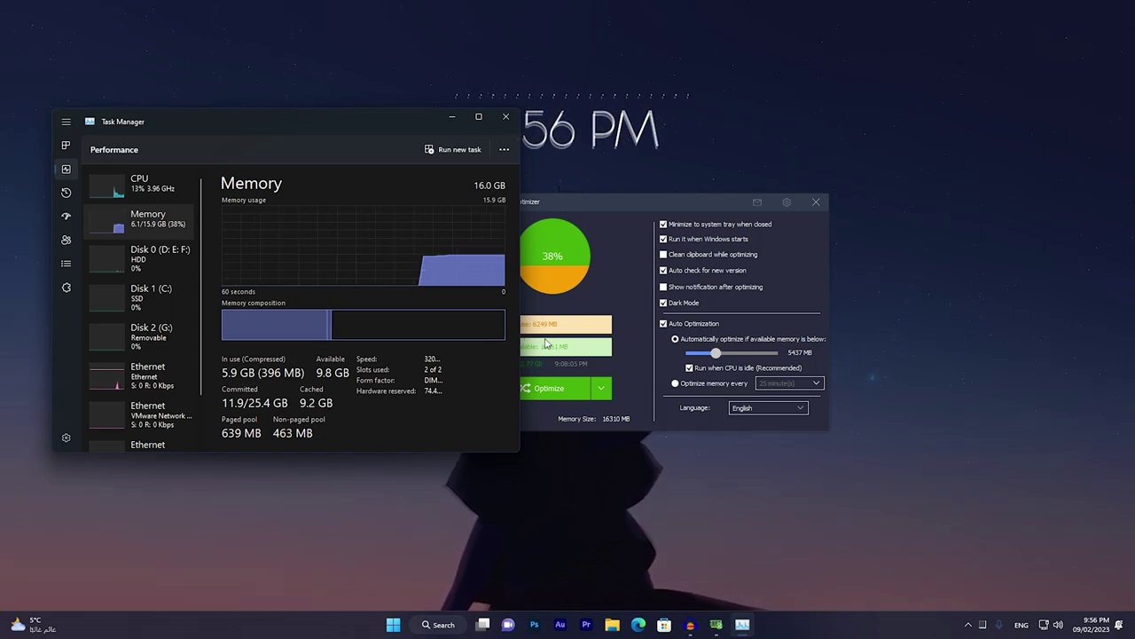
Switch to Wise Memory Optimizer, place its window beside Task Manager without overlap, and optimize the memory
{"action": "left_click", "coordinate": [577, 222]}
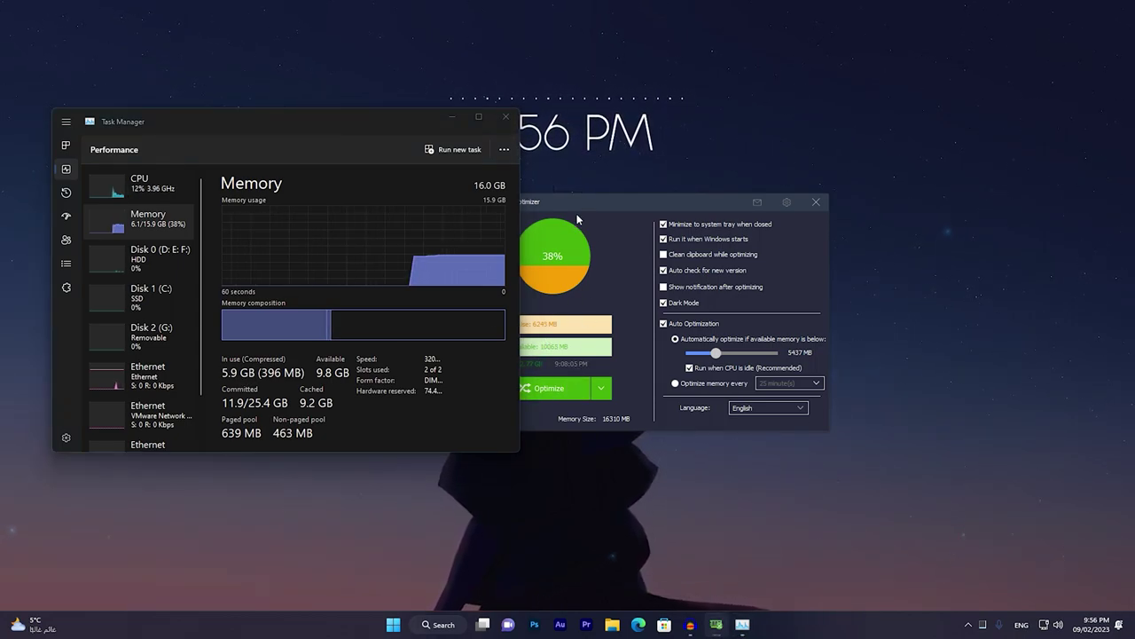
{"action": "left_click_drag", "start_coordinate": [576, 201], "coordinate": [657, 199]}
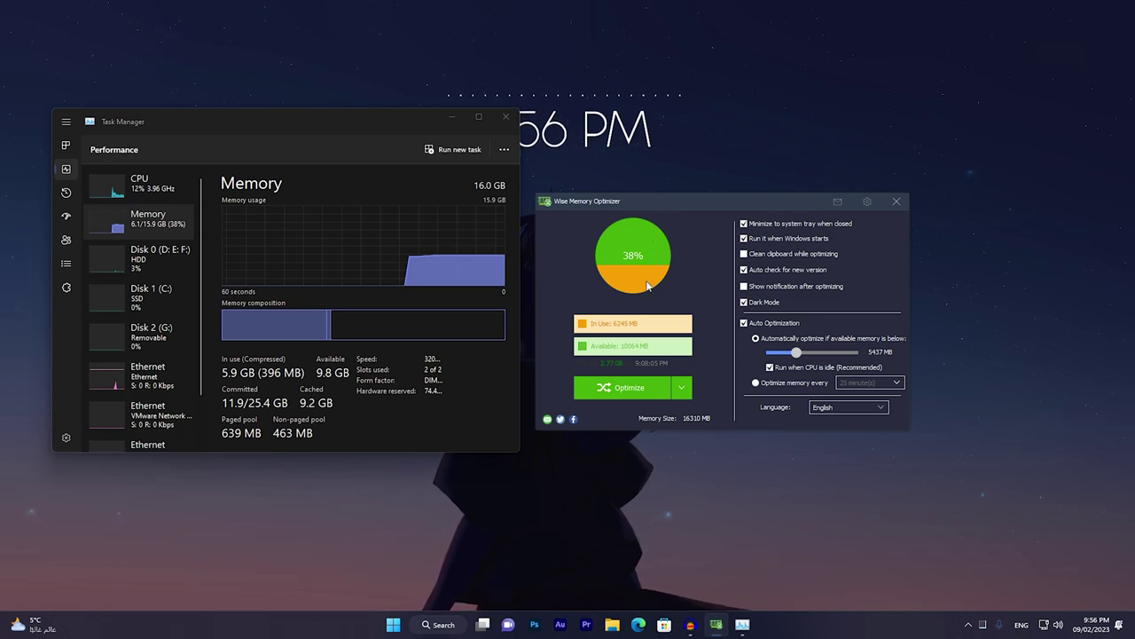
{"action": "left_click", "coordinate": [625, 397]}
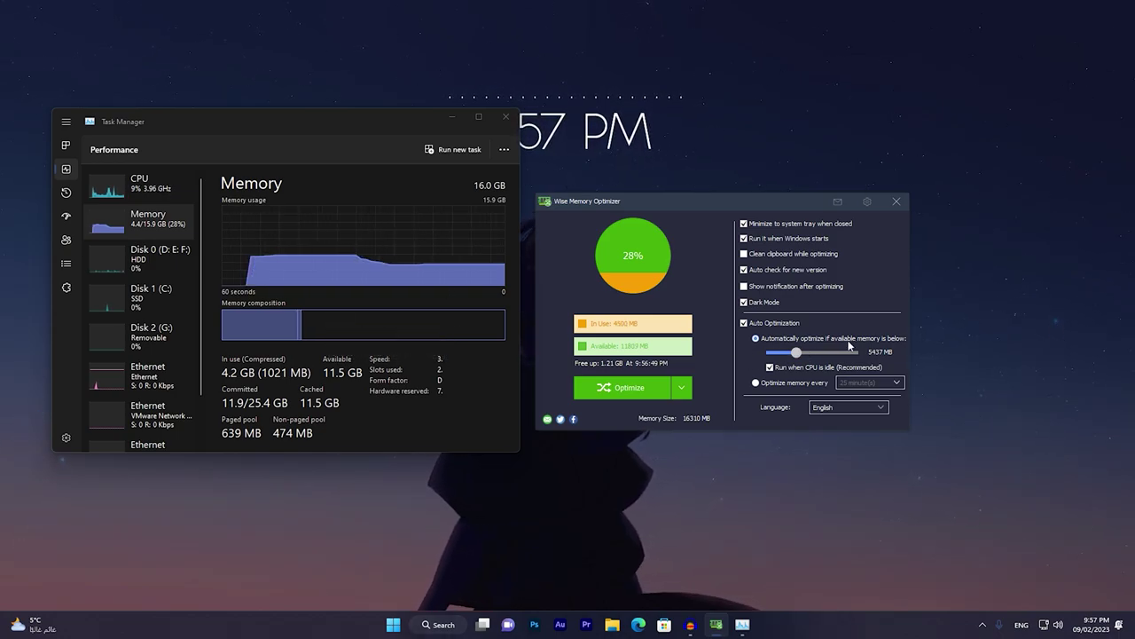
Close Task Manager and set the available-memory threshold for automatic optimization to 3656 MB
{"action": "left_click", "coordinate": [506, 117]}
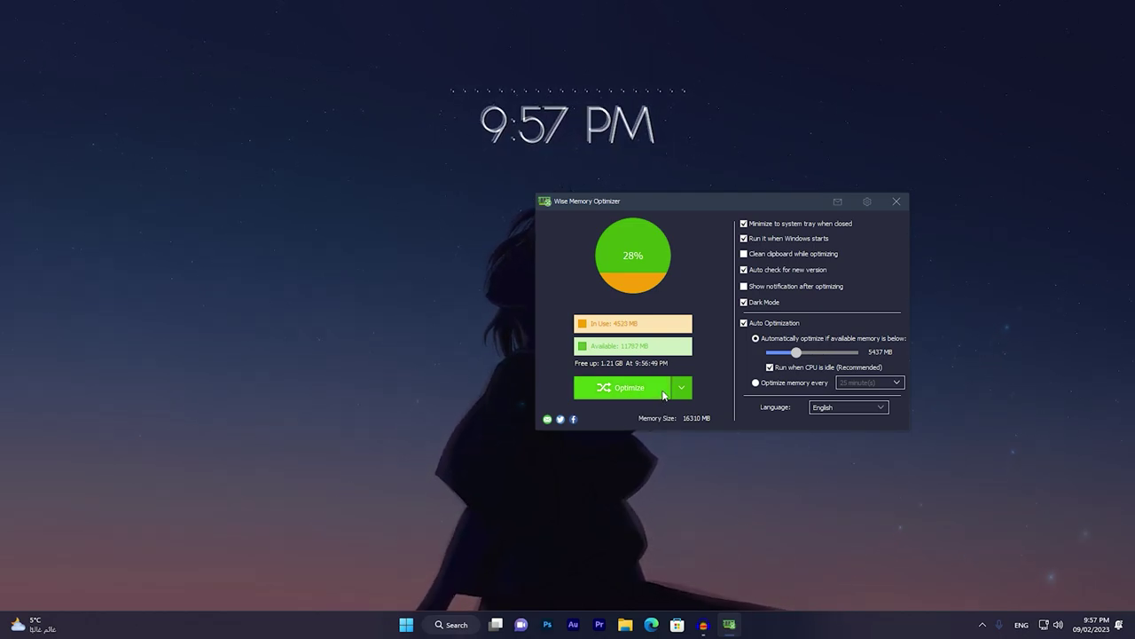
{"action": "left_click_drag", "start_coordinate": [798, 355], "coordinate": [787, 359]}
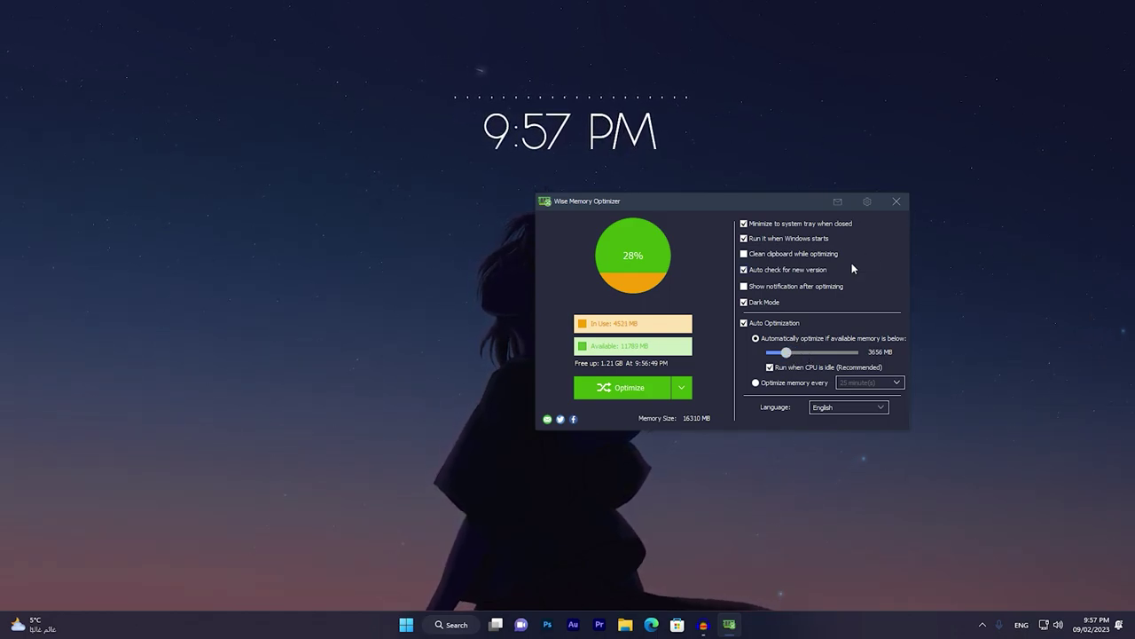